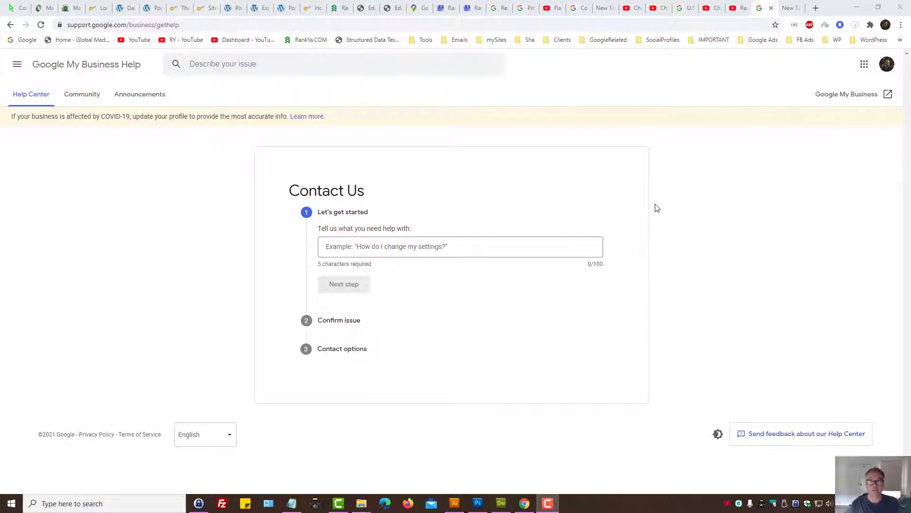
Step: Switch from the Contact Us form to the Google My Business reviews tab
click(470, 7)
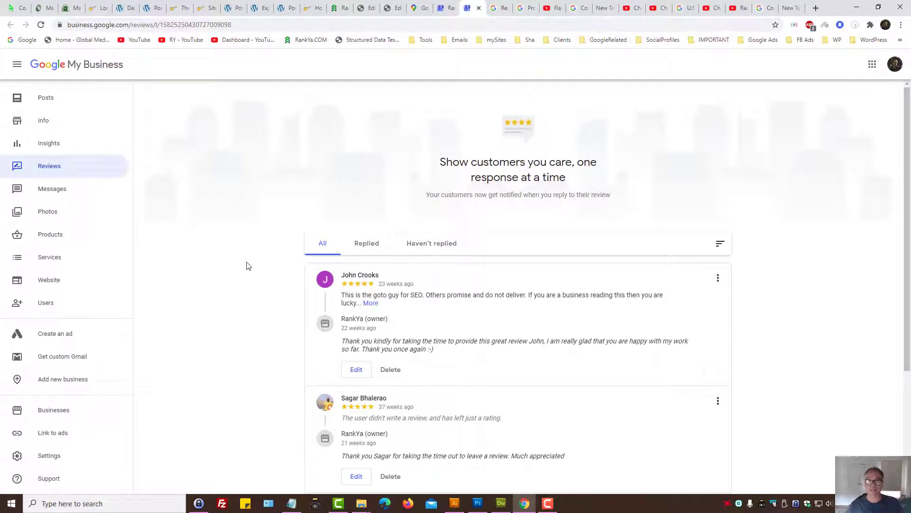
Step: Reach Contact us through the Support help panel, then return to the standalone Contact Us help tab
click(56, 480)
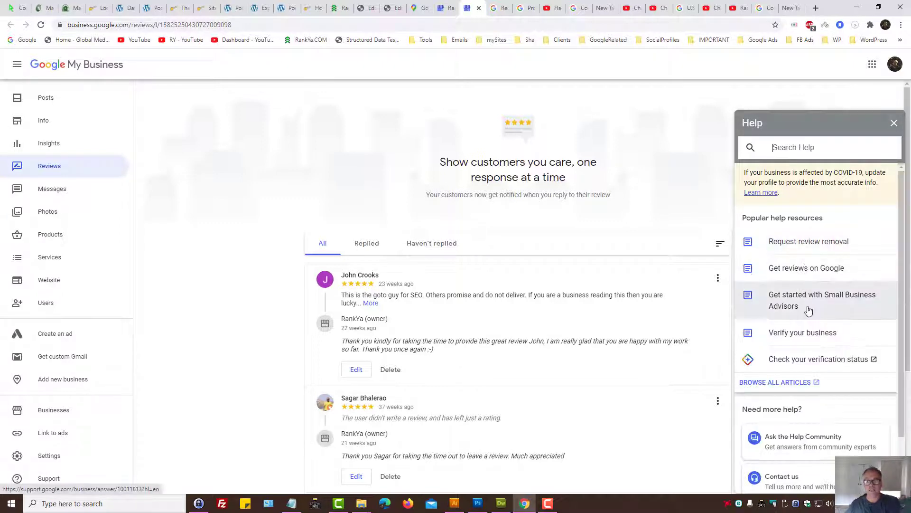
scroll(798, 303, down, 2)
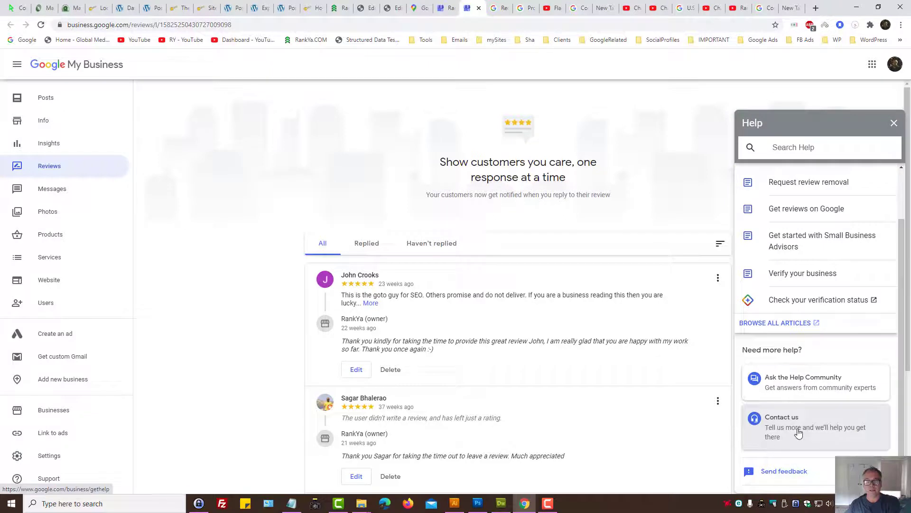
click(798, 433)
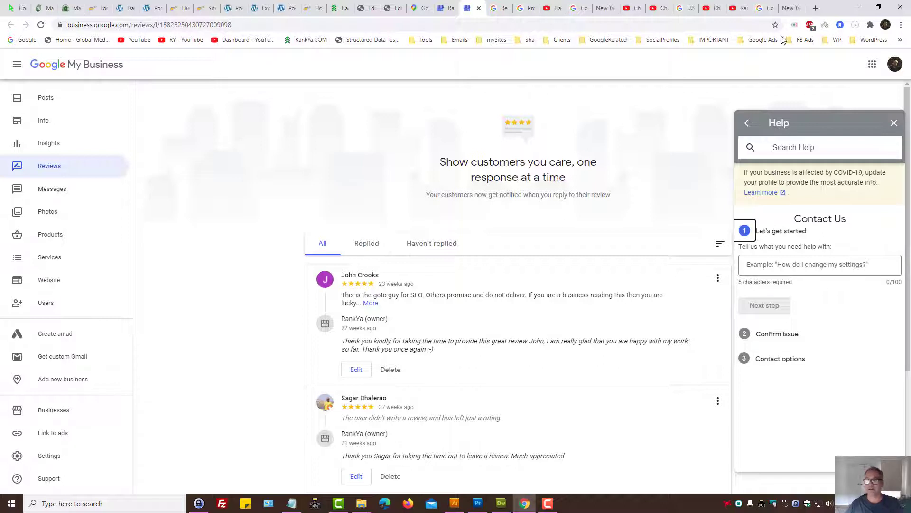
click(766, 9)
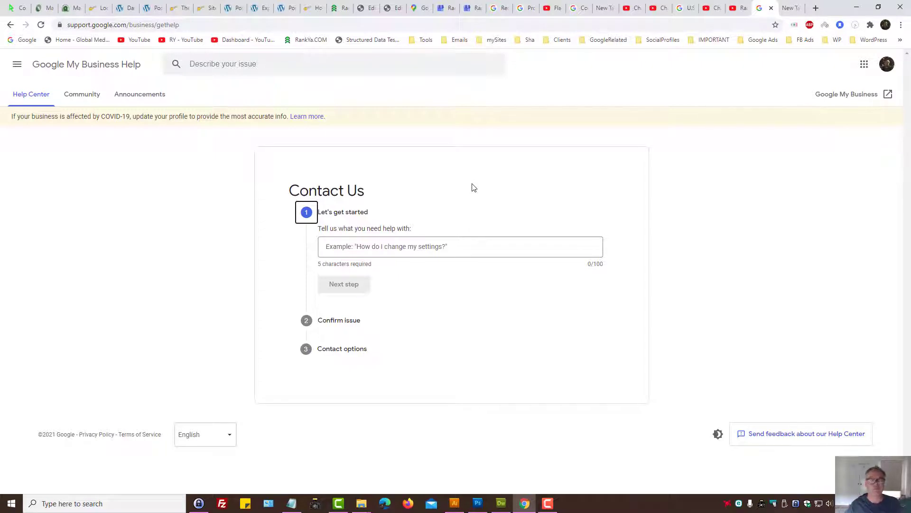
click(171, 24)
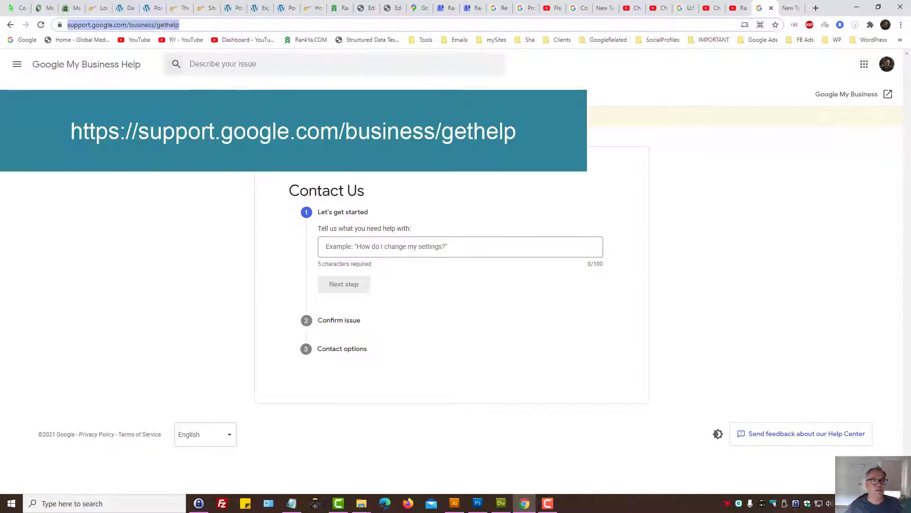
click(203, 228)
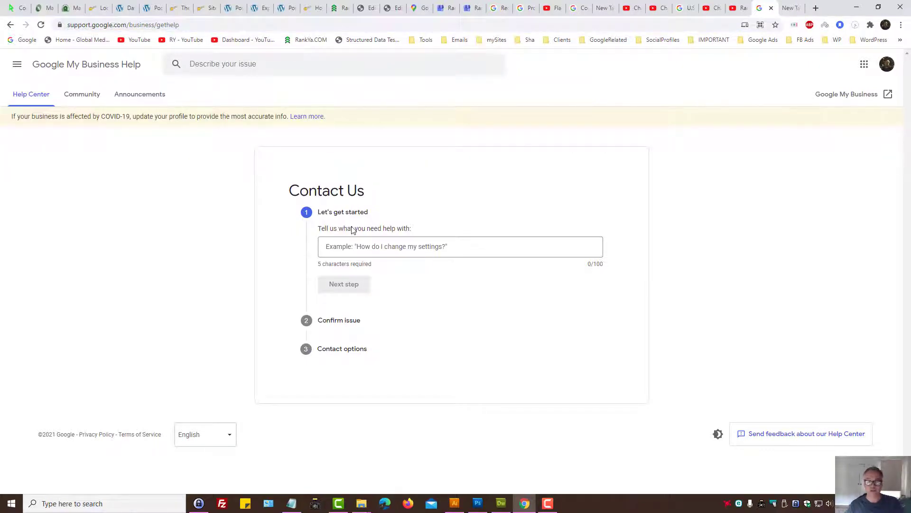
click(338, 246)
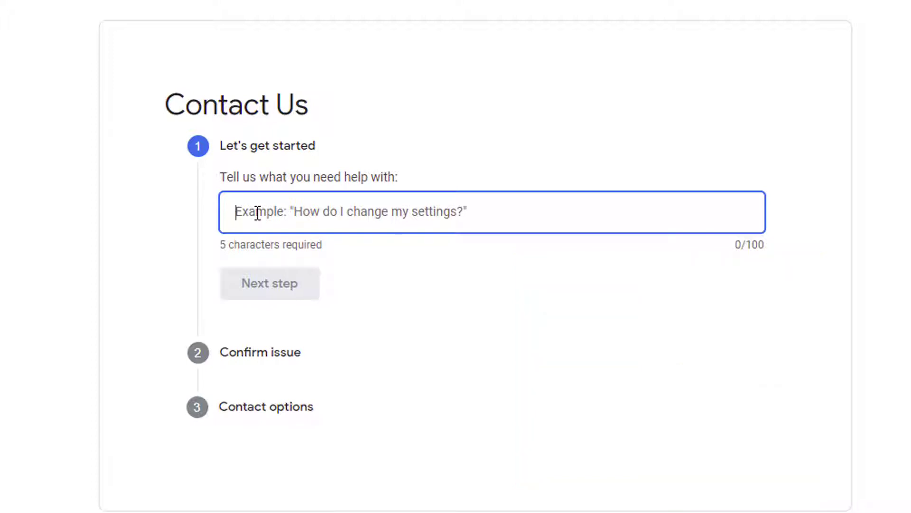
Step: Describe the issue as 'moved business' and continue to the next step
text(moved)
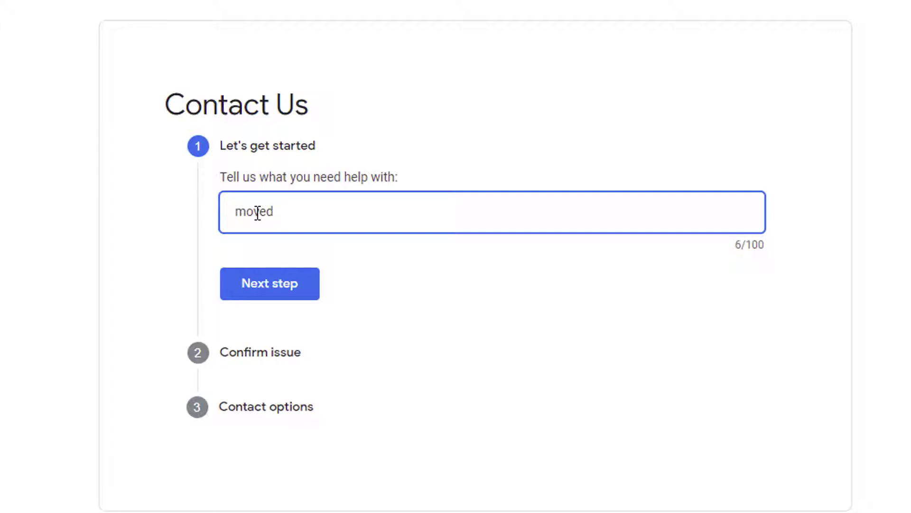
text(business)
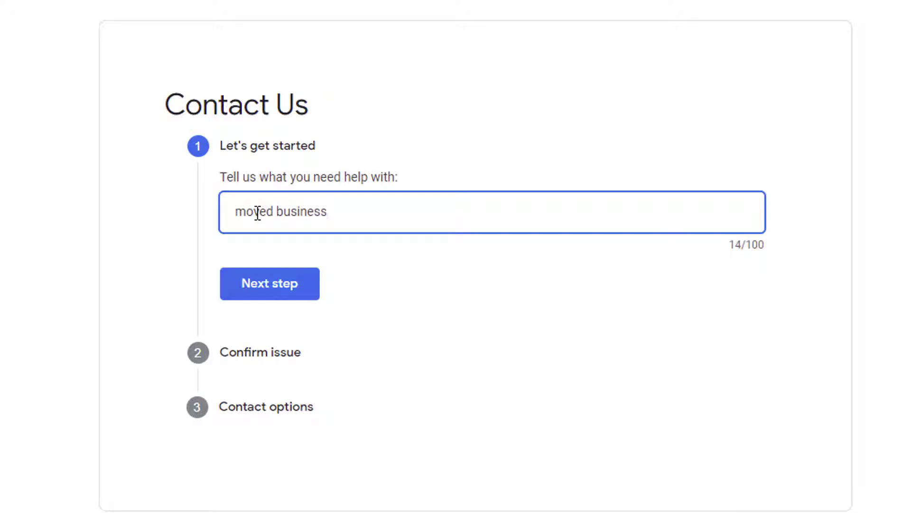
click(260, 292)
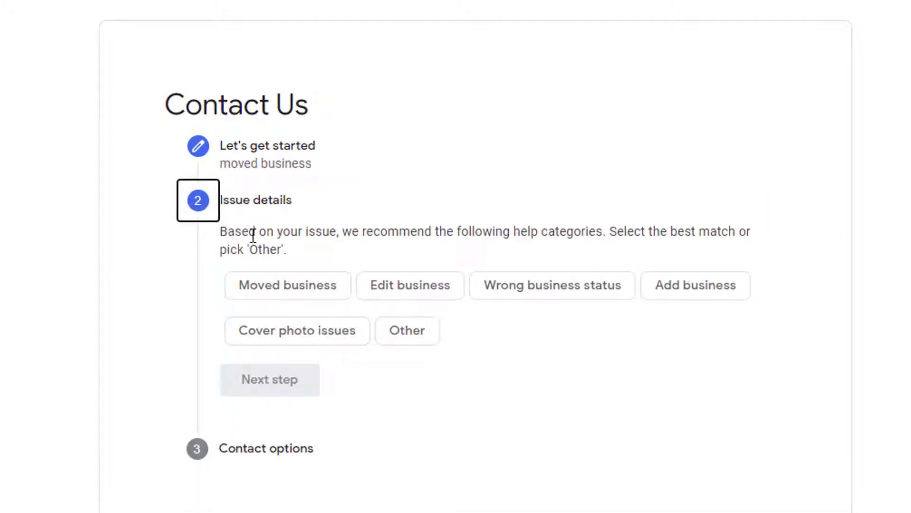
drag(250, 232, 442, 232)
click(505, 232)
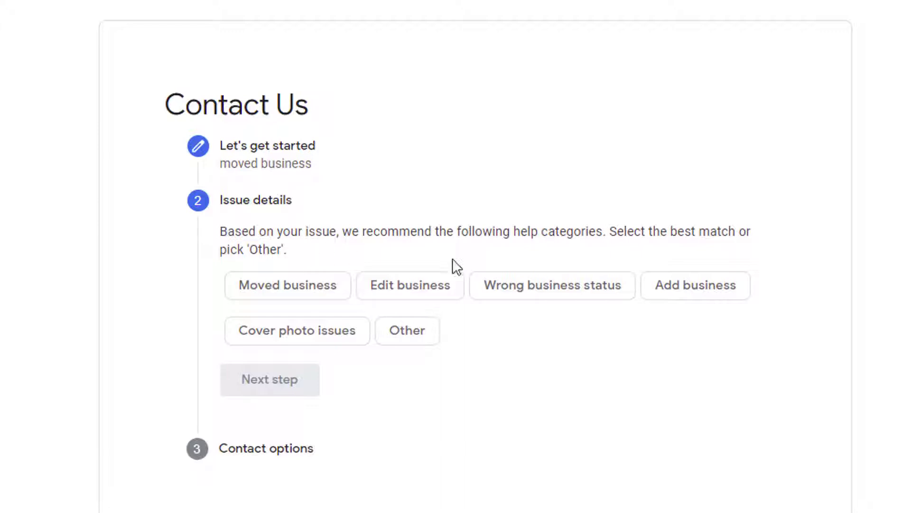
Step: Choose the Moved business category and review the Recommended resources list
click(285, 291)
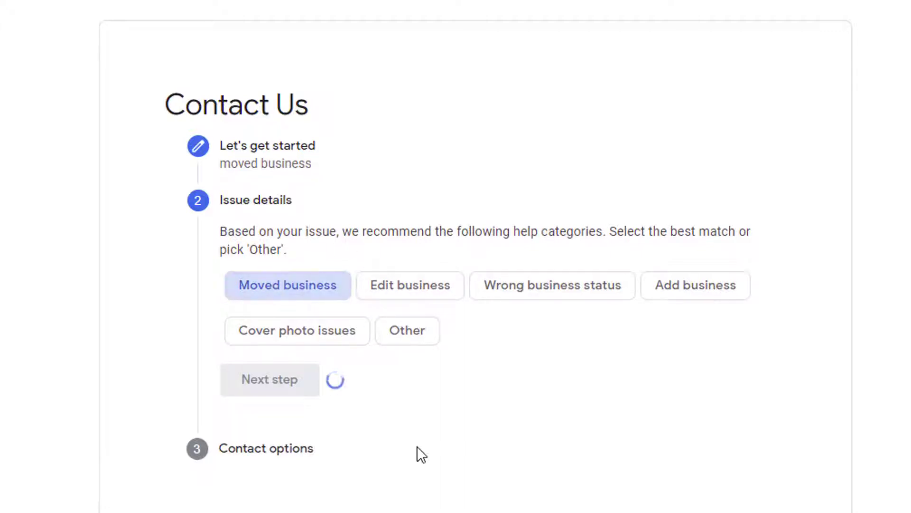
scroll(417, 454, down, 5)
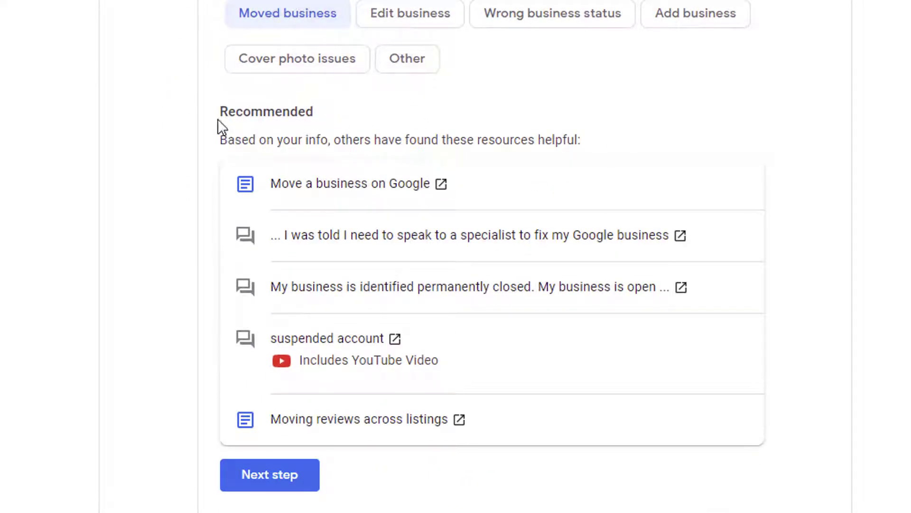
drag(221, 111, 586, 139)
click(591, 139)
scroll(505, 167, up, 4)
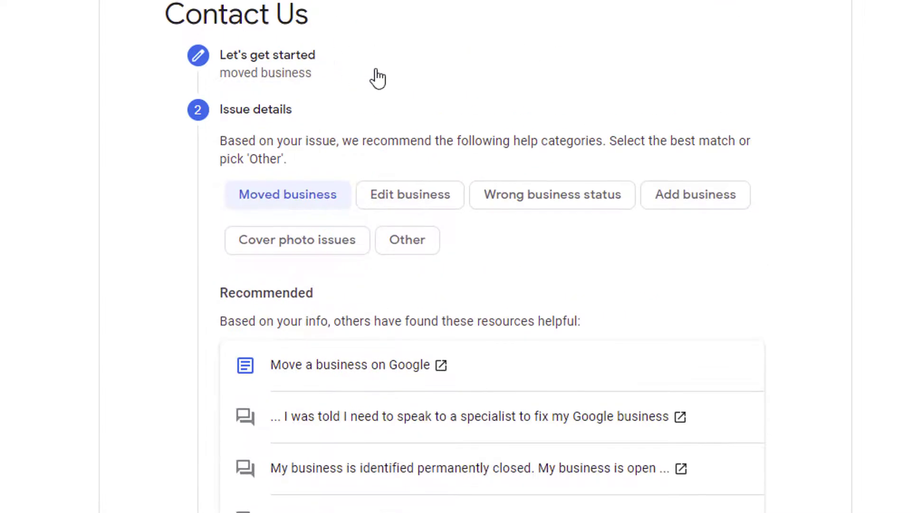
scroll(600, 258, down, 4)
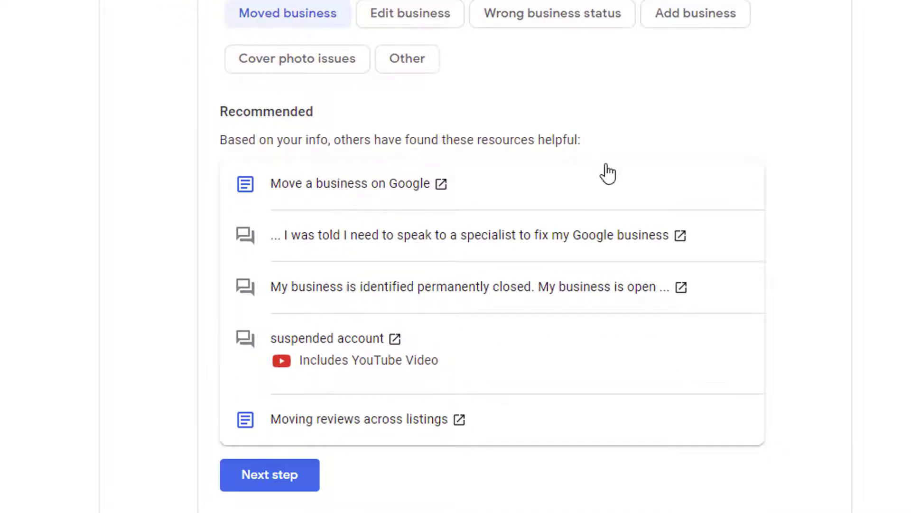
scroll(594, 199, up, 2)
scroll(591, 212, down, 2)
Step: Continue past the Recommended list to the call, chat or email contact options
click(268, 478)
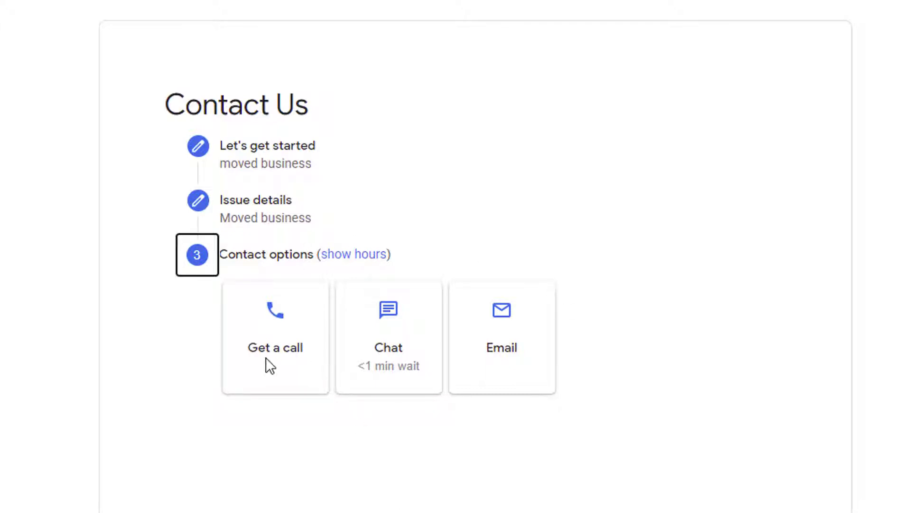
Step: Request a call, enter a contact name, and set the relationship to 'I own this business'
click(269, 326)
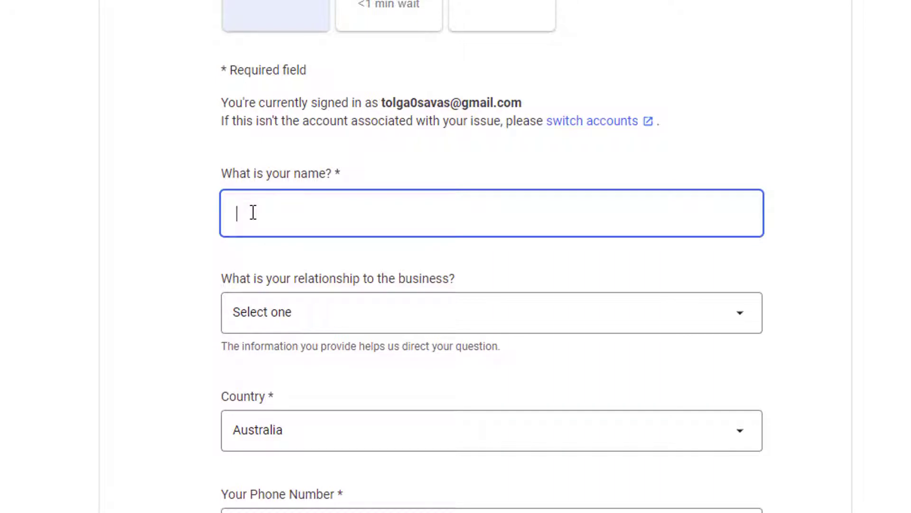
text(Yourname)
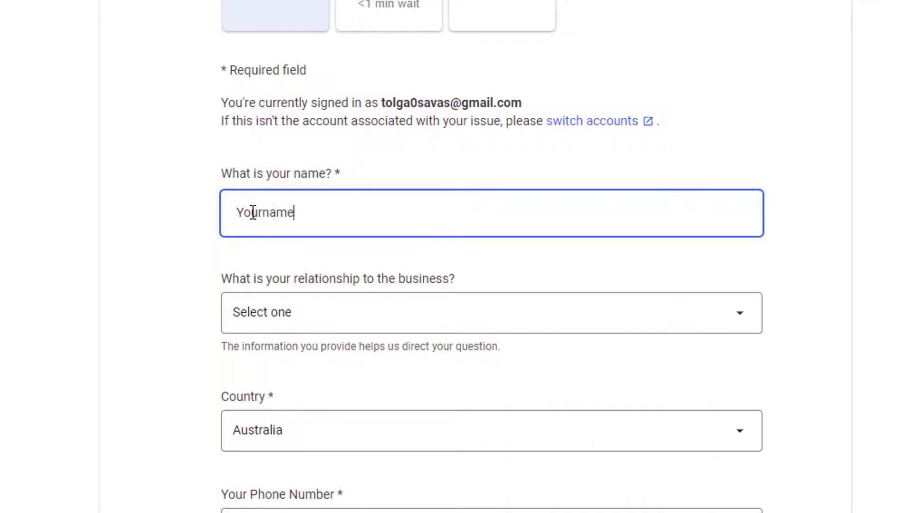
click(354, 313)
click(370, 348)
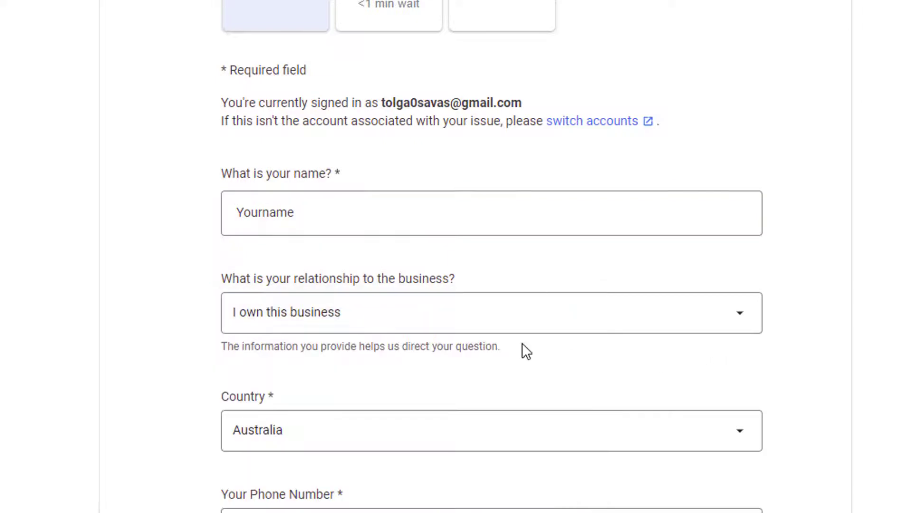
click(366, 317)
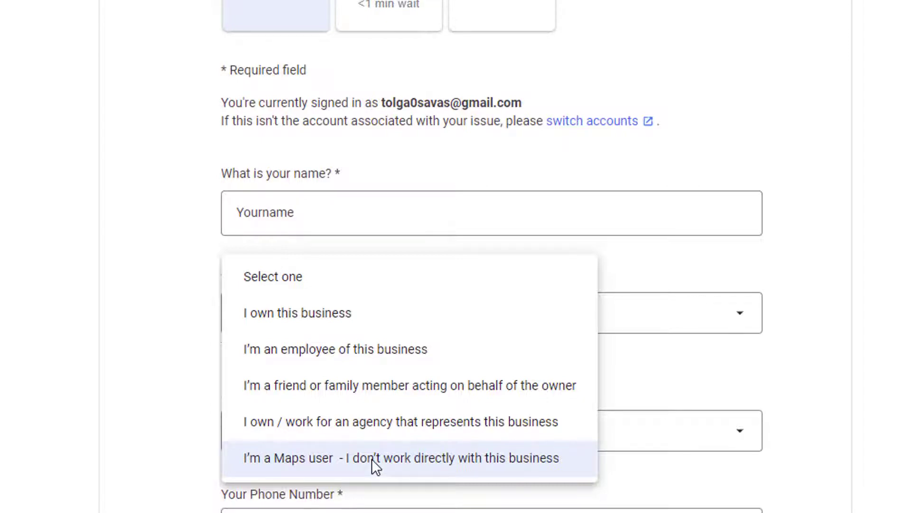
click(275, 309)
scroll(408, 446, down, 4)
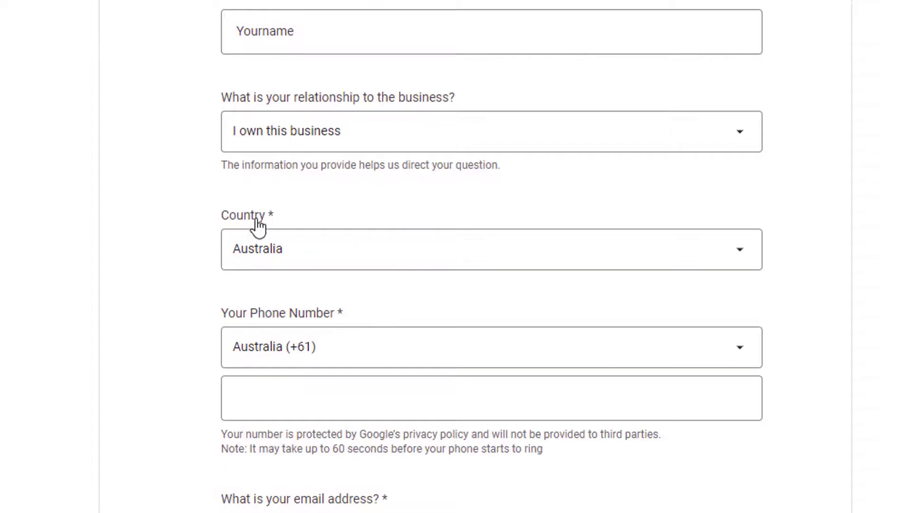
Step: Set the country to Australia (+61) and enter the phone number
click(300, 259)
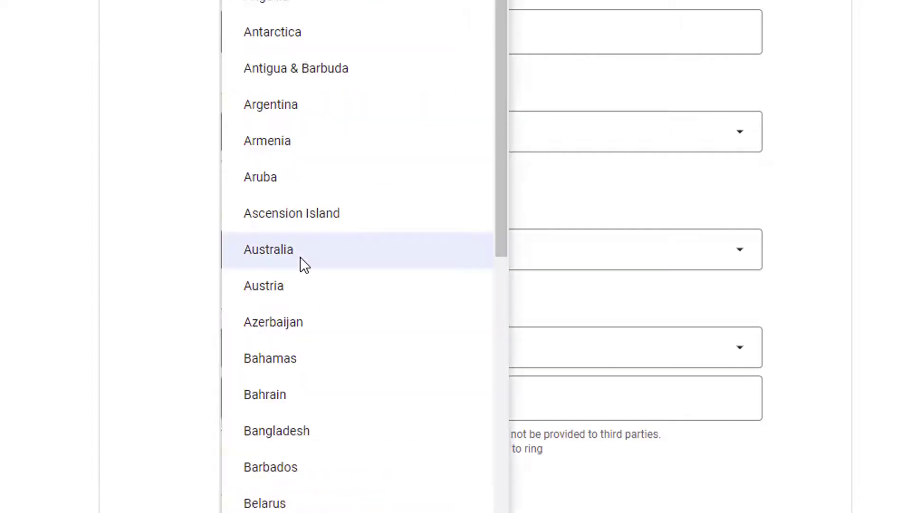
click(301, 259)
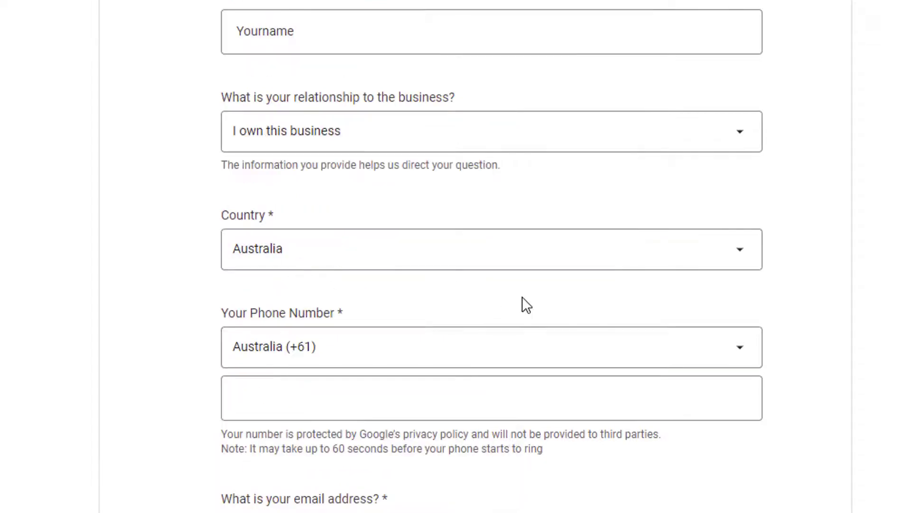
click(322, 252)
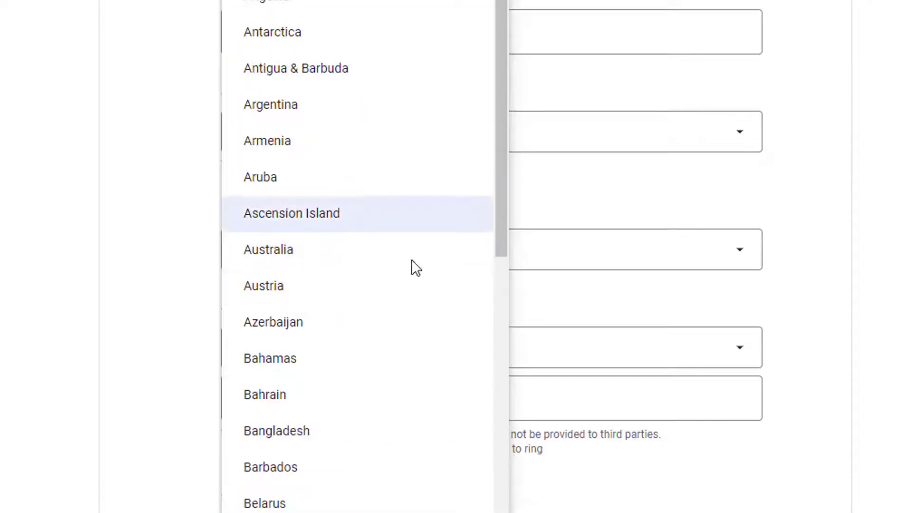
scroll(394, 313, up, 4)
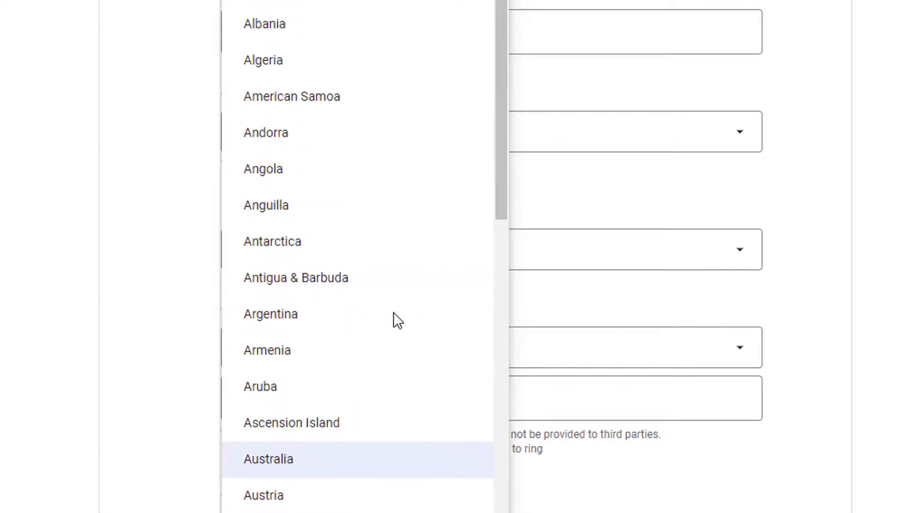
scroll(396, 320, down, 10)
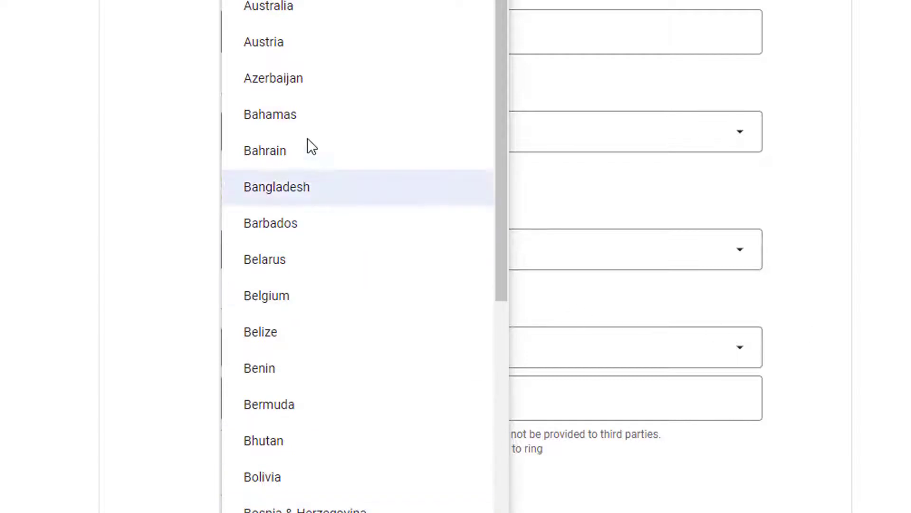
click(282, 10)
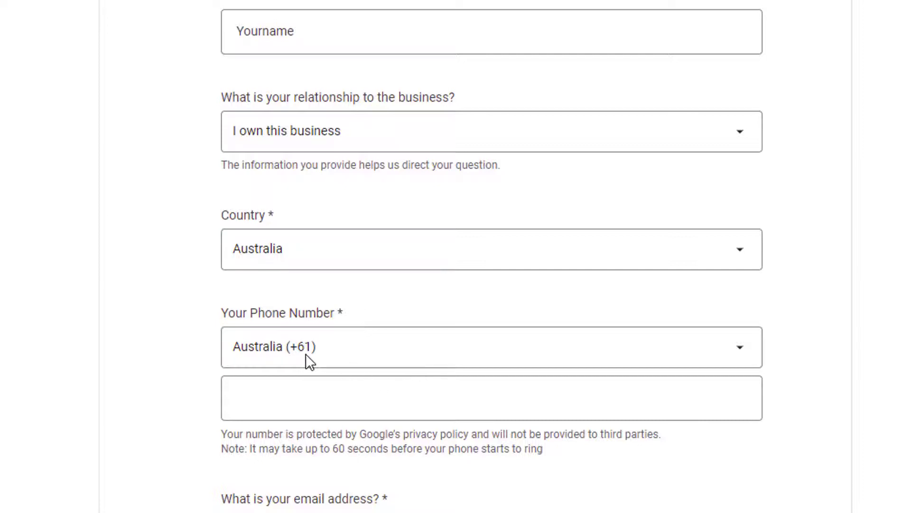
click(281, 406)
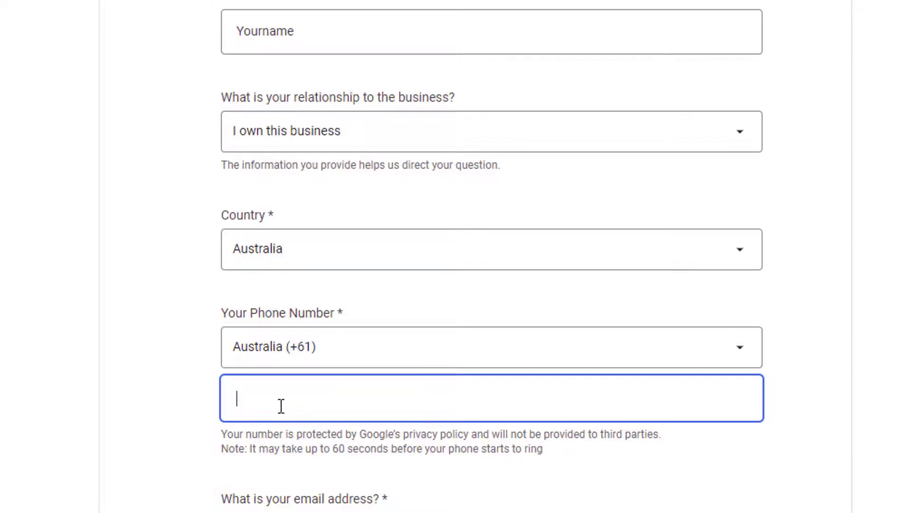
Step: Enter the main email address
scroll(469, 363, down, 2)
scroll(551, 323, down, 4)
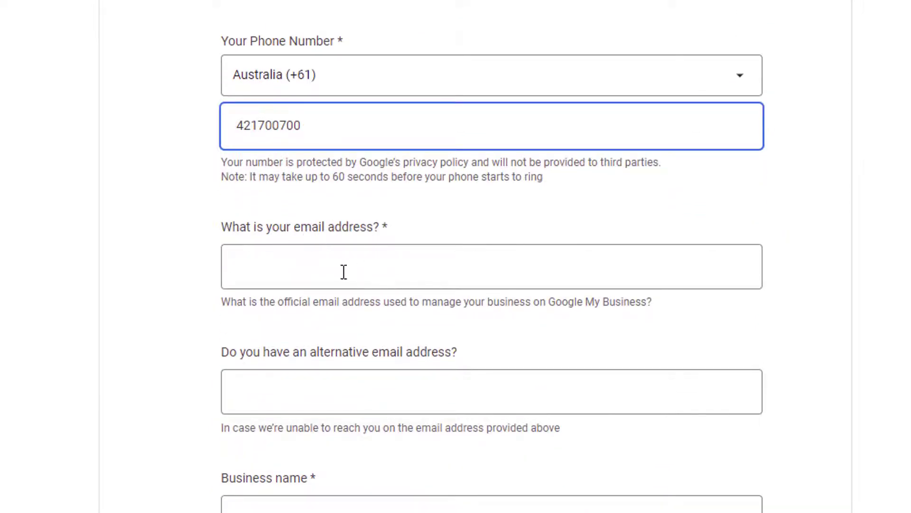
click(313, 273)
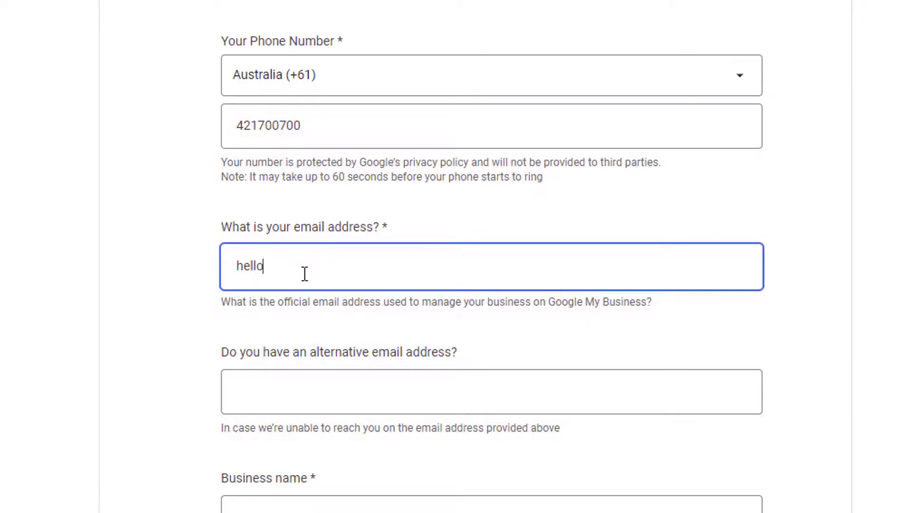
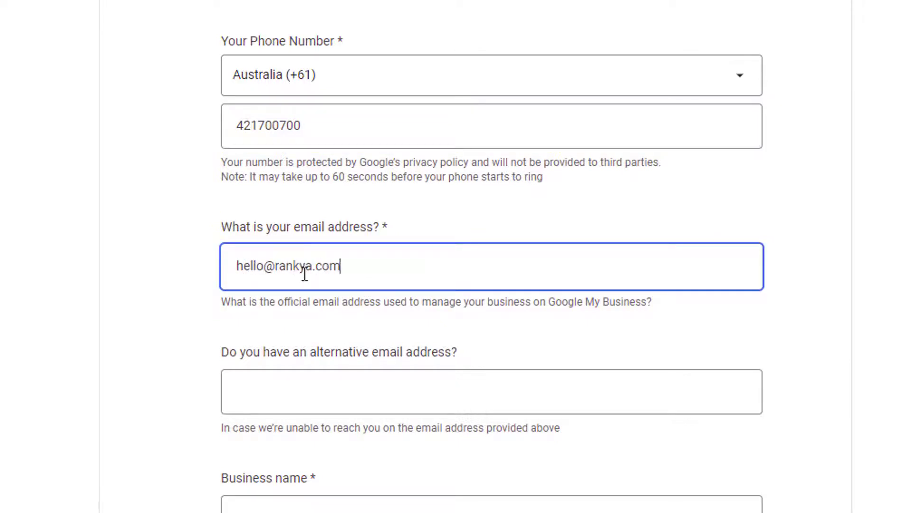
click(317, 385)
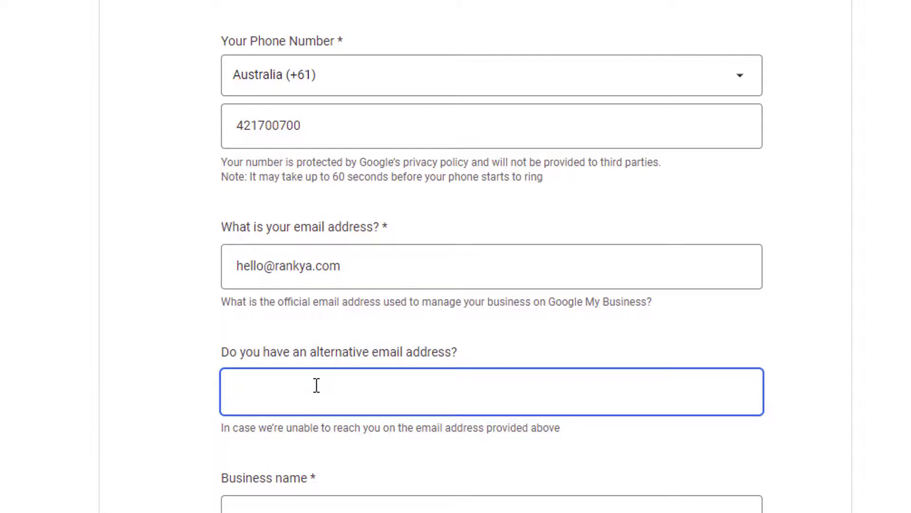
Step: Fill the alternative email by copying the main address and editing its name part
drag(368, 264, 204, 265)
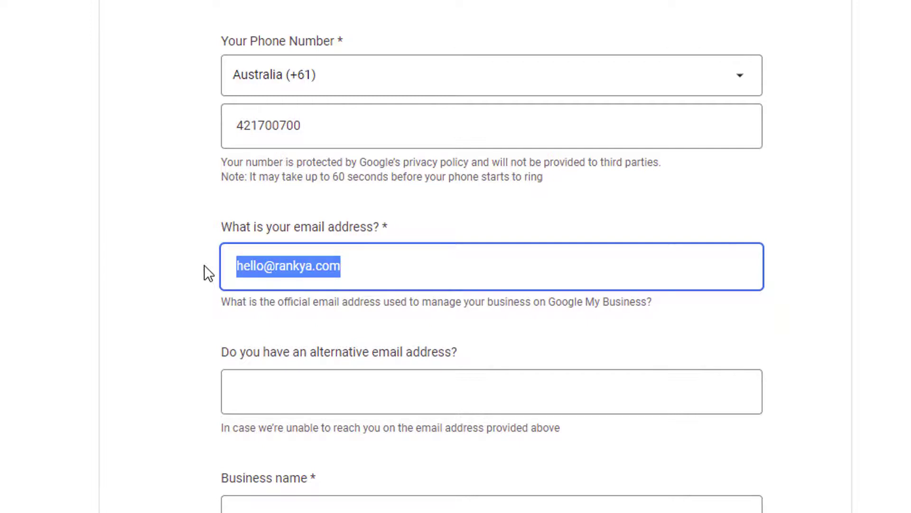
click(263, 388)
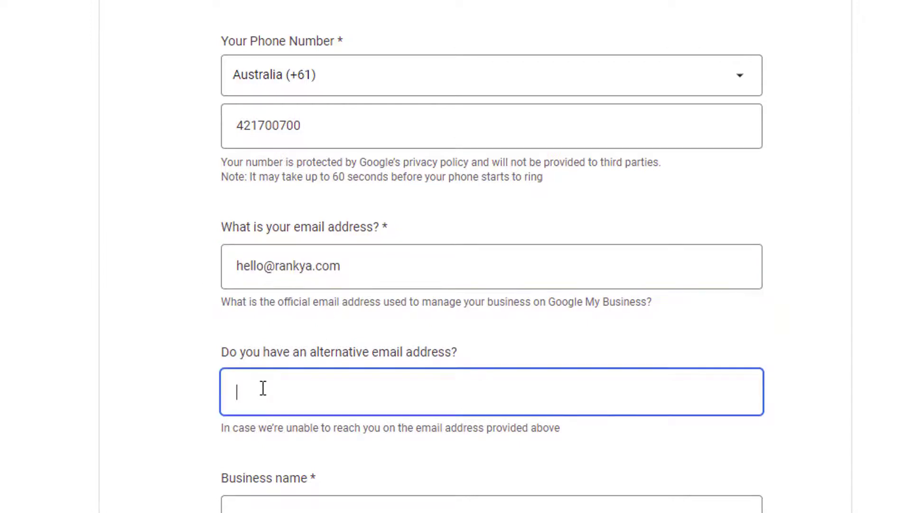
drag(354, 264, 124, 278)
key(ctrl+c)
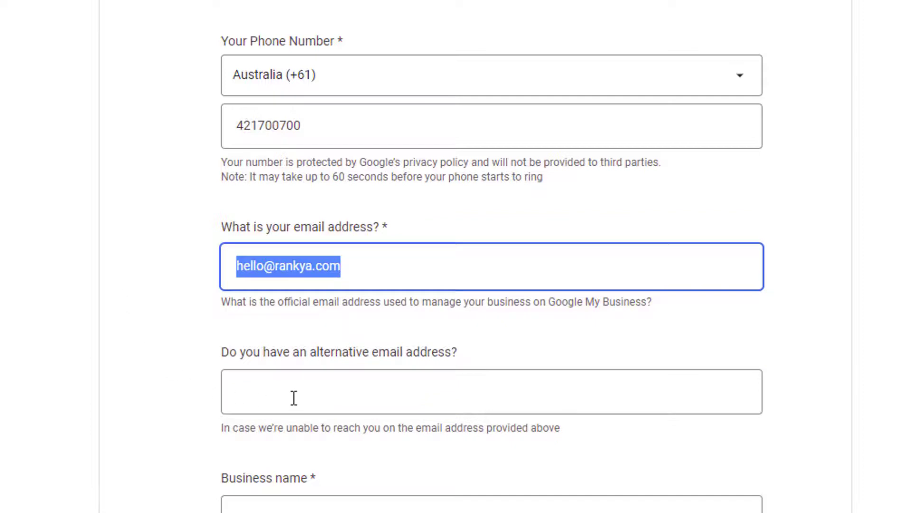
click(289, 397)
key(ctrl+v)
click(240, 399)
text(anotheremail)
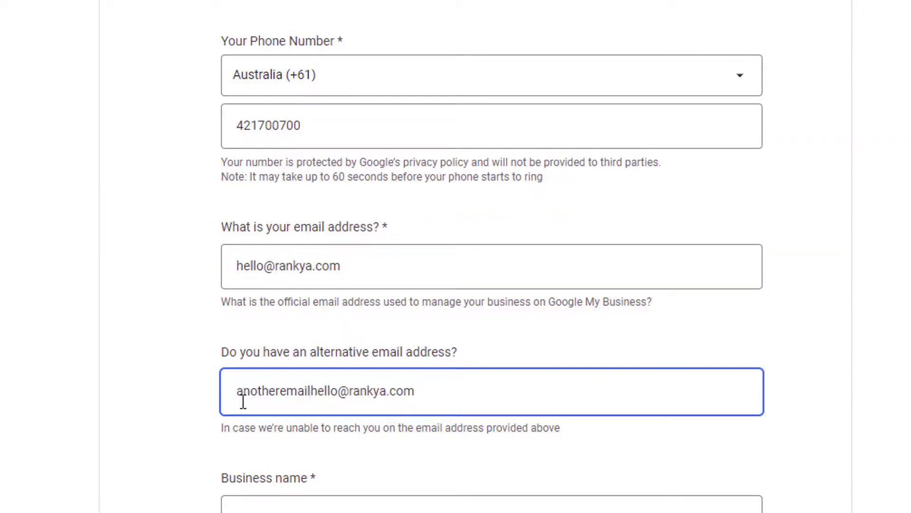
key(Delete)
key(Delete)
key(Delete)
key(Delete)
key(Delete)
scroll(559, 401, down, 6)
Step: Close the Help side panel on the Reviews page, then open a new tab beside the contact form
click(269, 259)
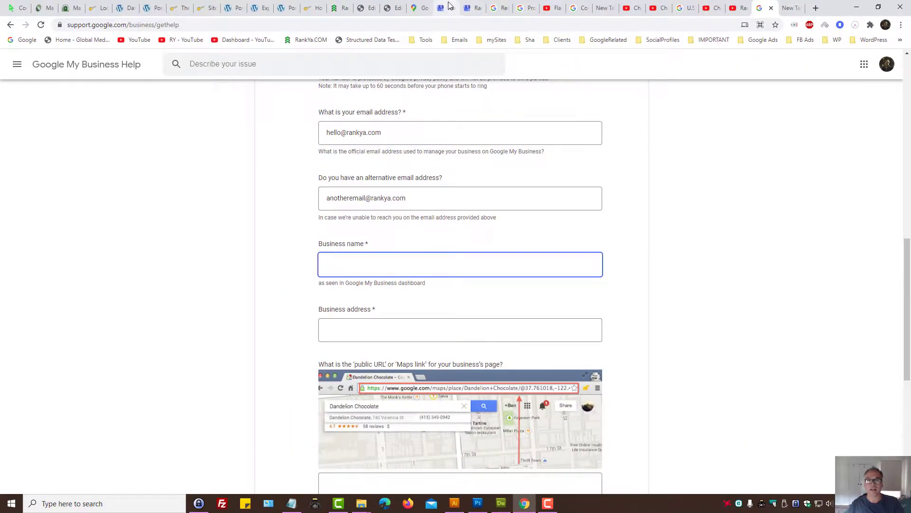
click(450, 6)
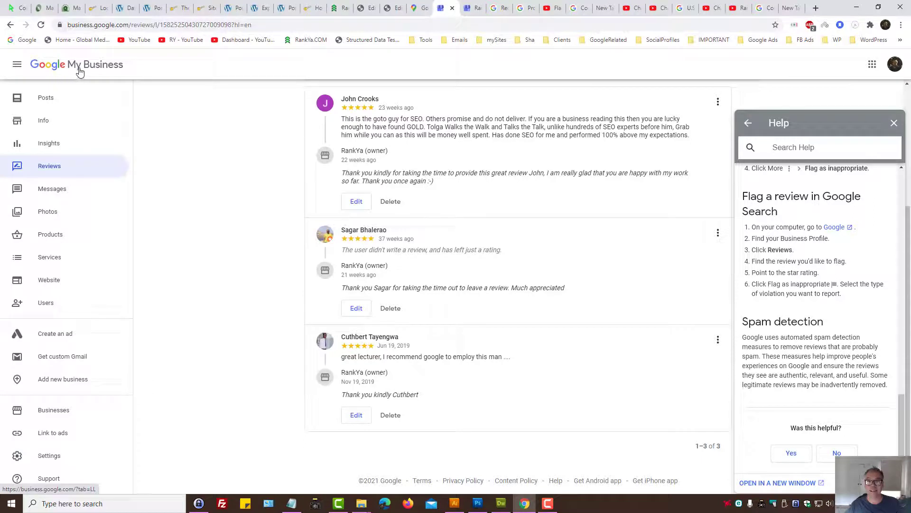
click(893, 124)
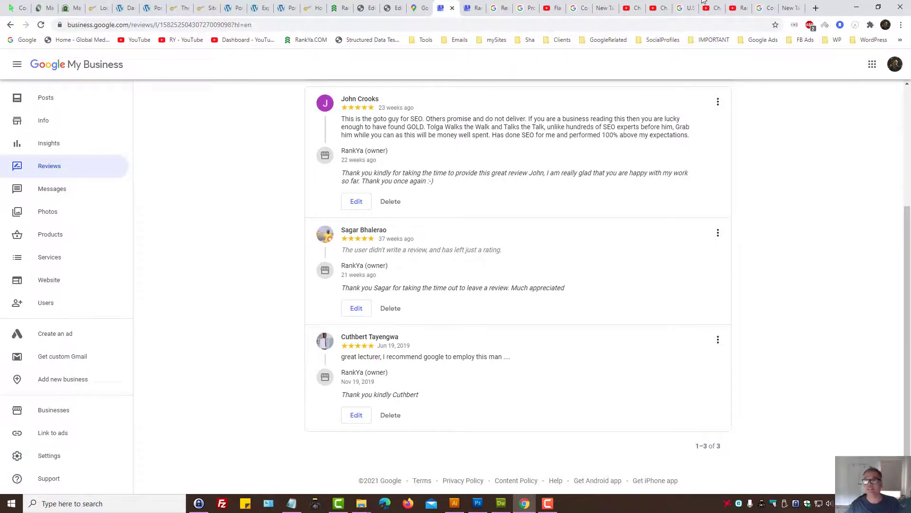
click(763, 8)
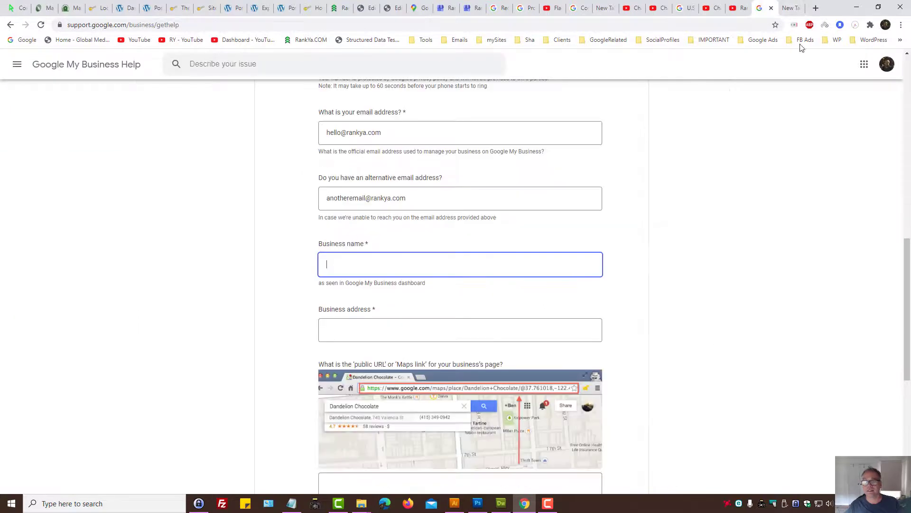
click(360, 327)
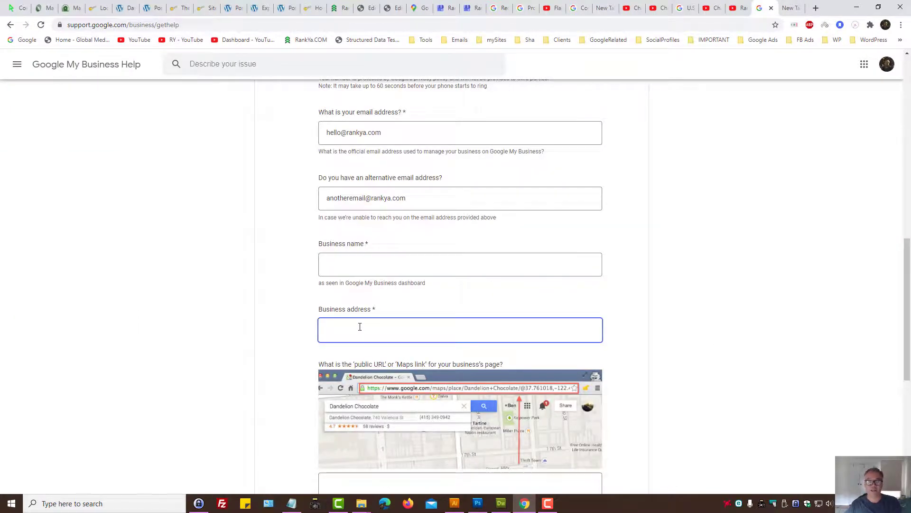
click(816, 8)
Step: Search 'google maps' and open Google Maps from the results
text(google maps)
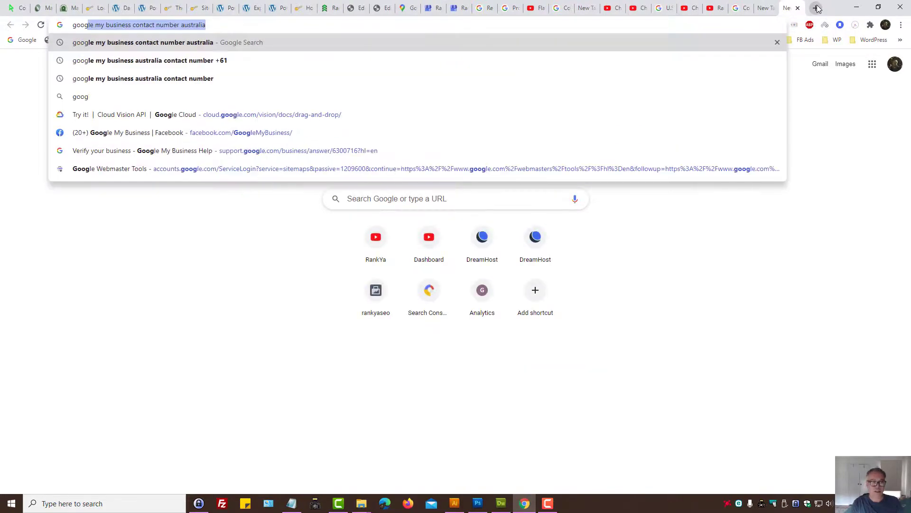
key(Return)
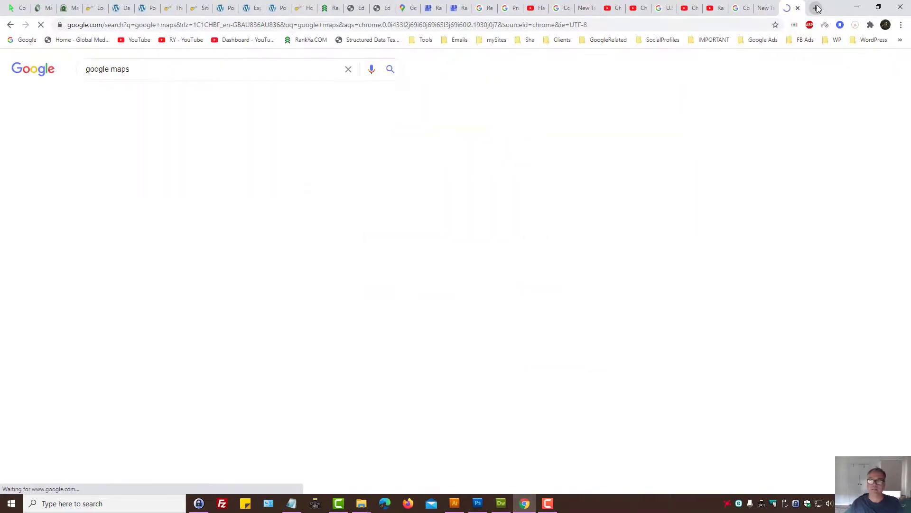
click(131, 98)
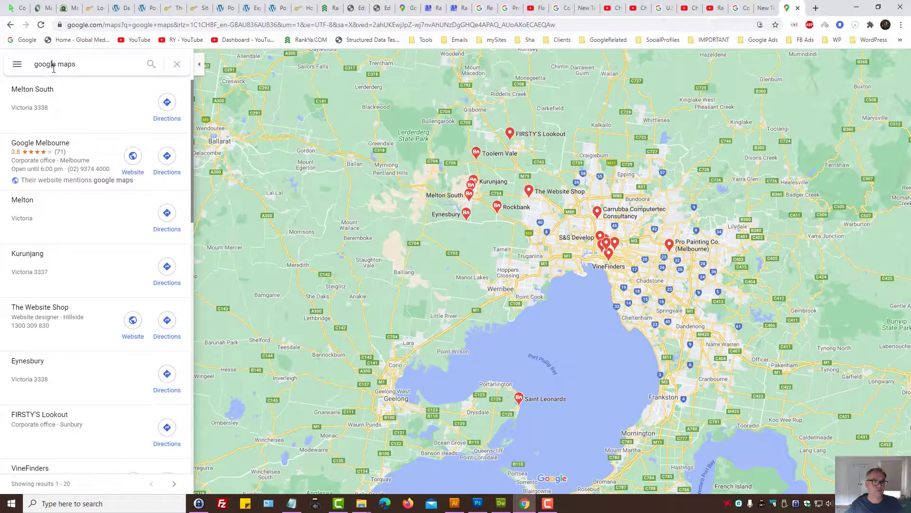
Step: Look up the Flinders Street, Melbourne address in Maps, then return to the Google My Business tab
click(54, 68)
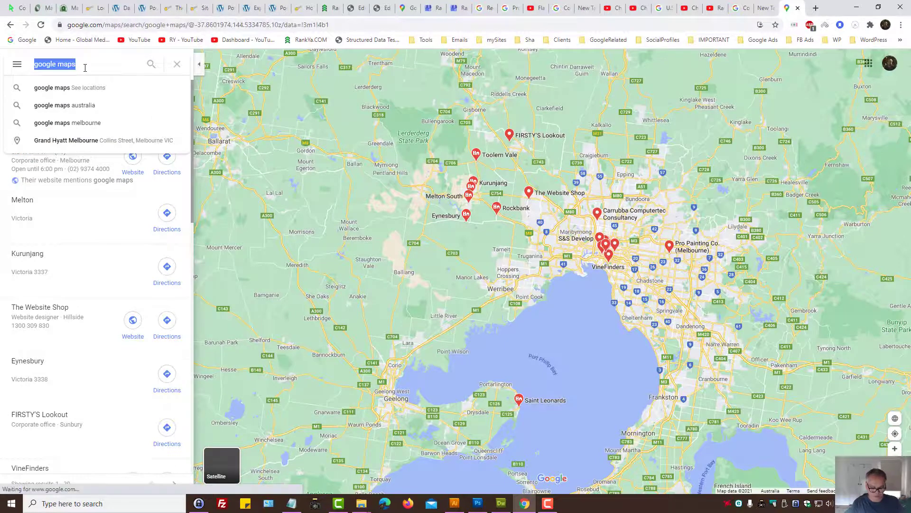
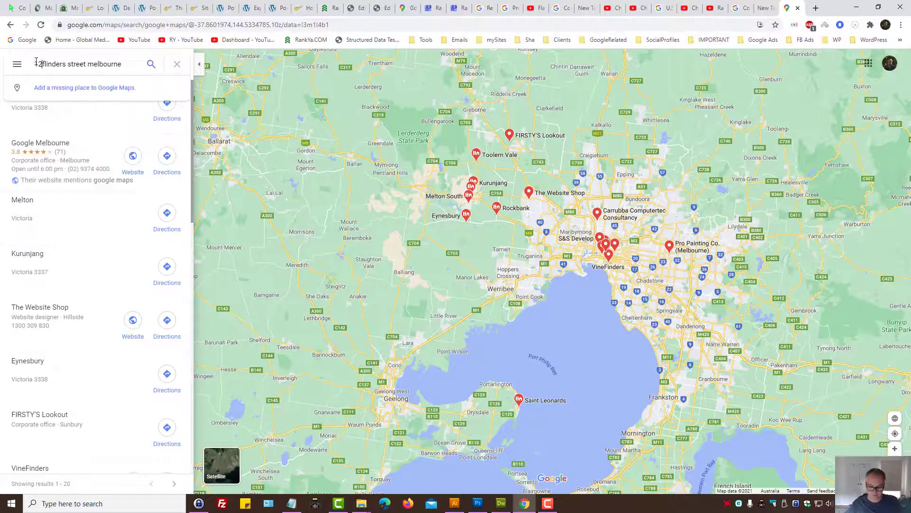
key(Return)
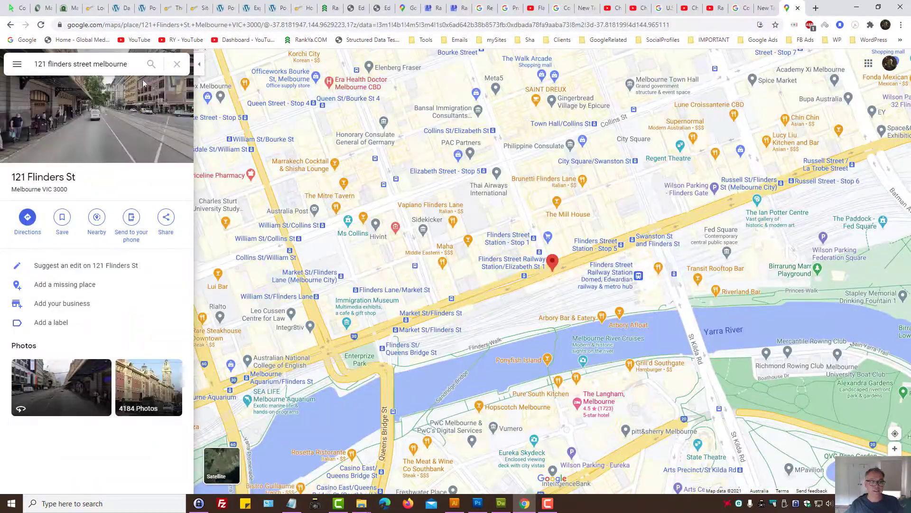
click(105, 64)
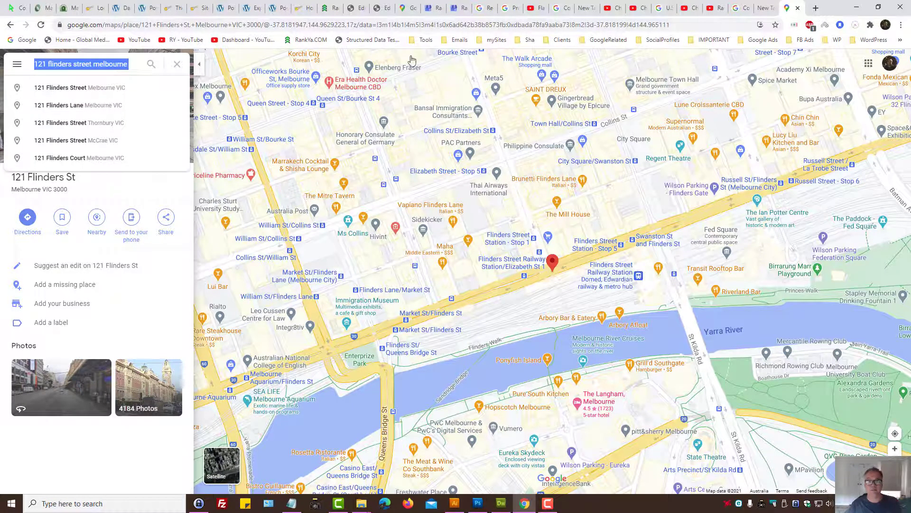
click(434, 8)
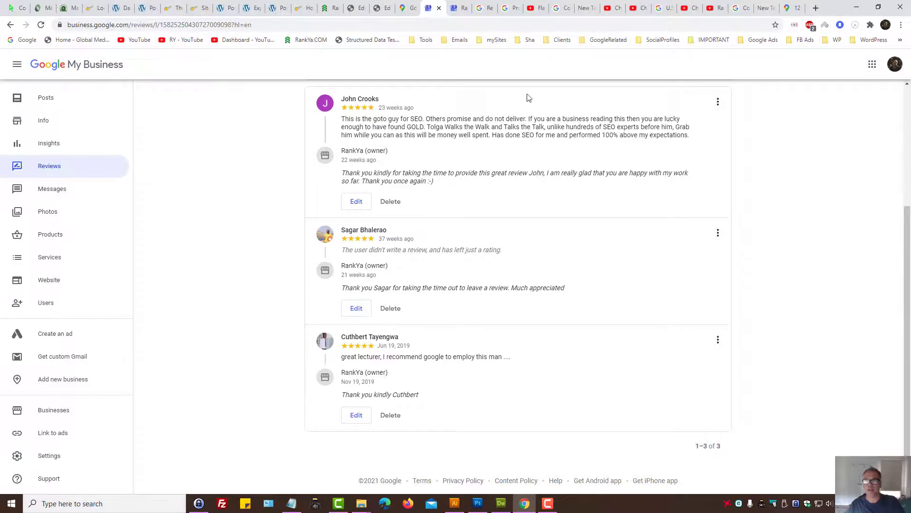
Step: Enter the Flinders Street business address and correct 'melbourne' to 'Melbourne' via spell-check
click(740, 8)
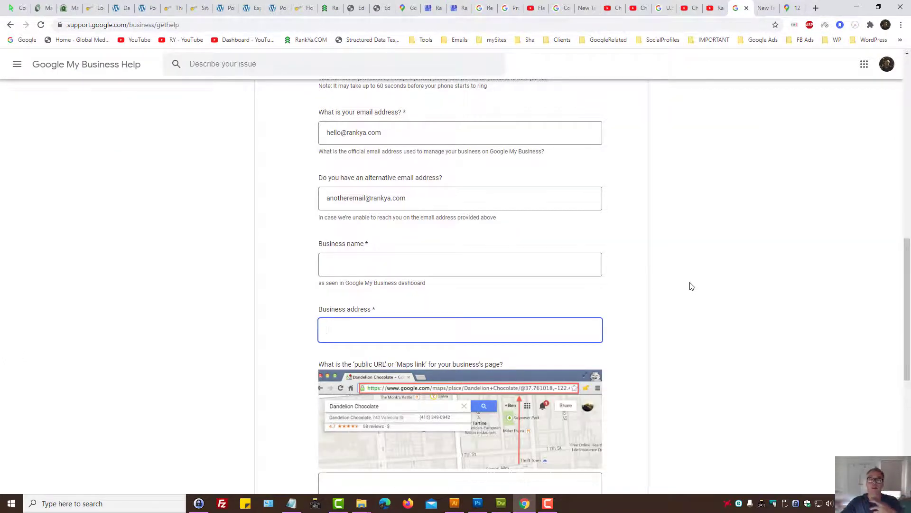
click(340, 268)
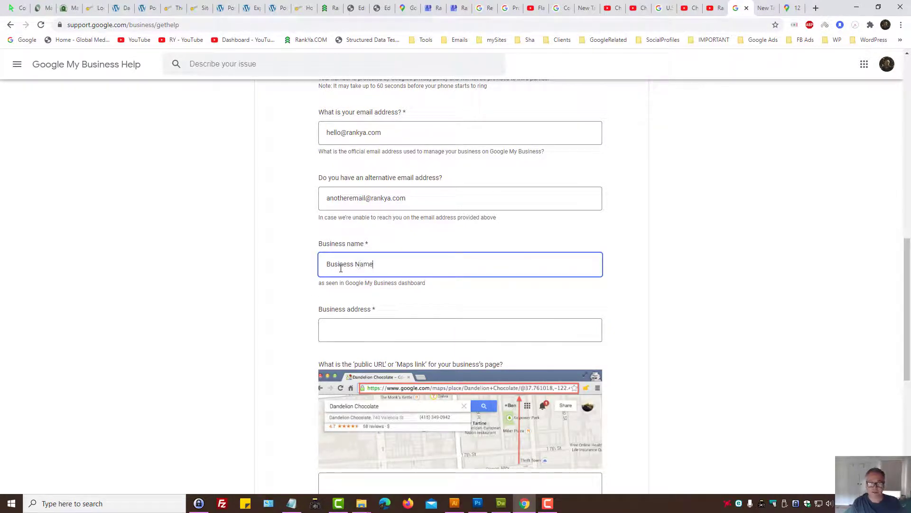
click(357, 329)
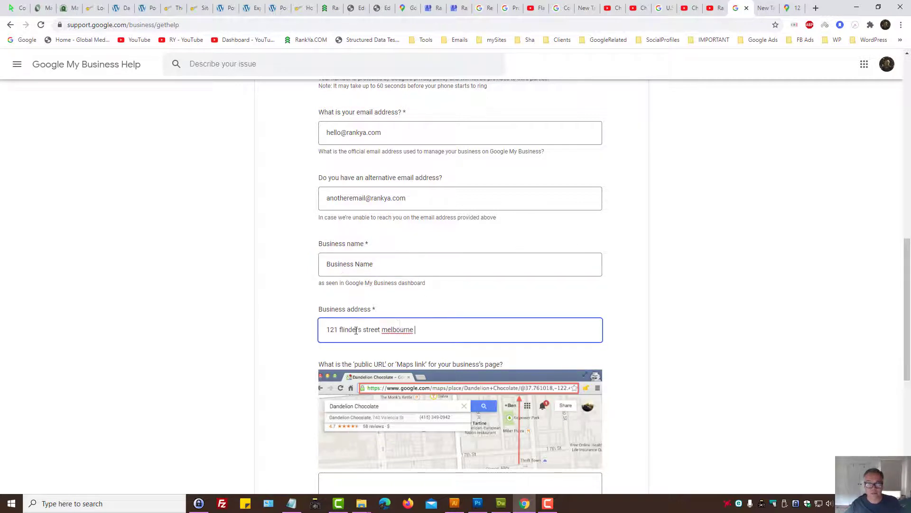
scroll(382, 250, down, 2)
right_click(398, 234)
click(409, 244)
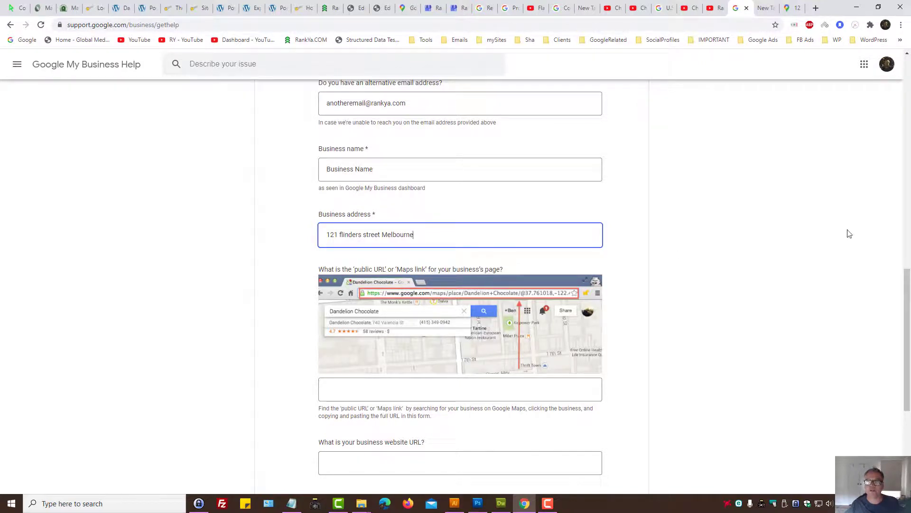
Step: Open Vapiano Flinders Lane on the map and copy its short share link
click(792, 6)
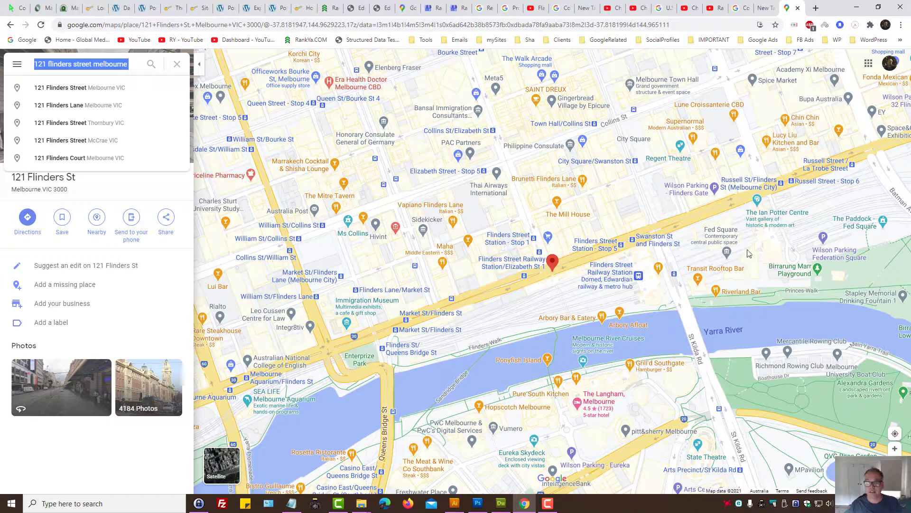
click(556, 267)
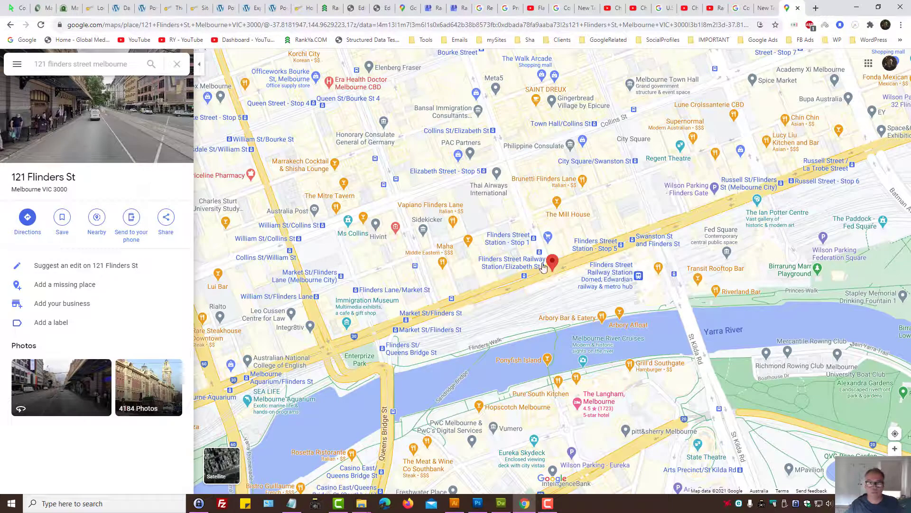
mouse_move(613, 251)
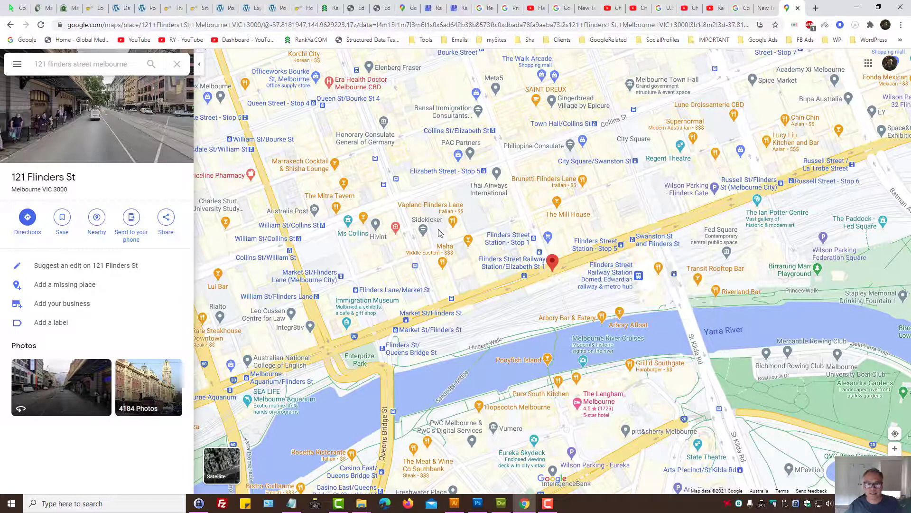
mouse_move(423, 233)
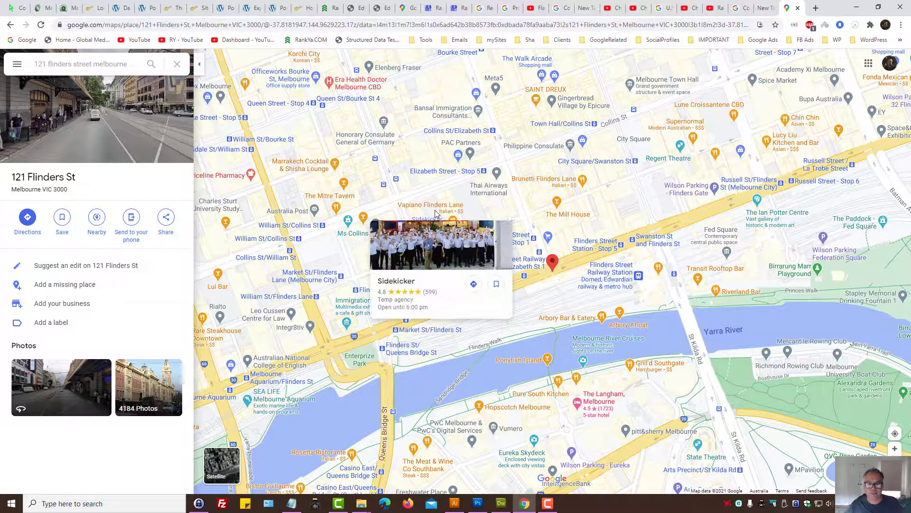
click(453, 222)
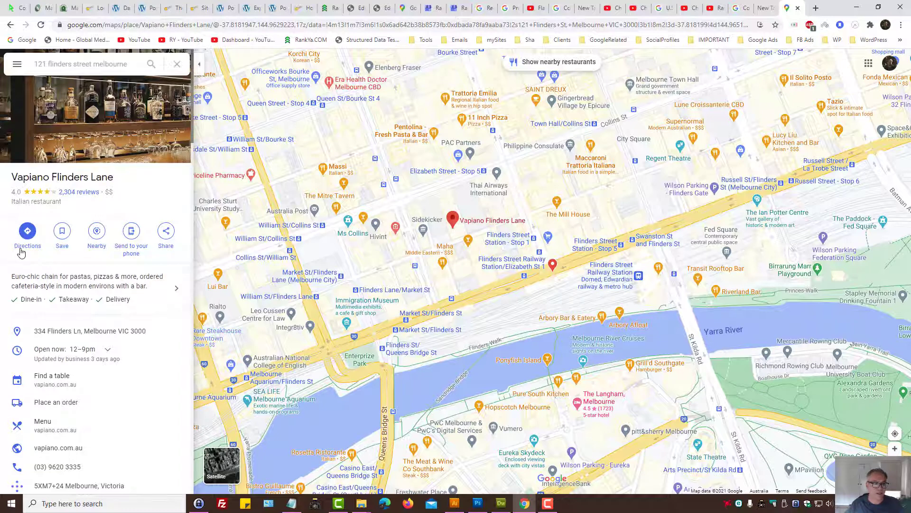
click(27, 231)
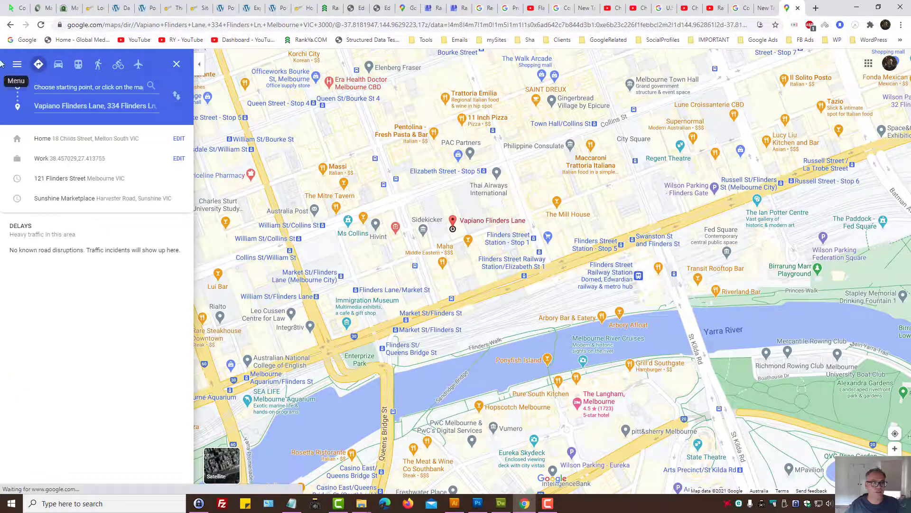
click(10, 24)
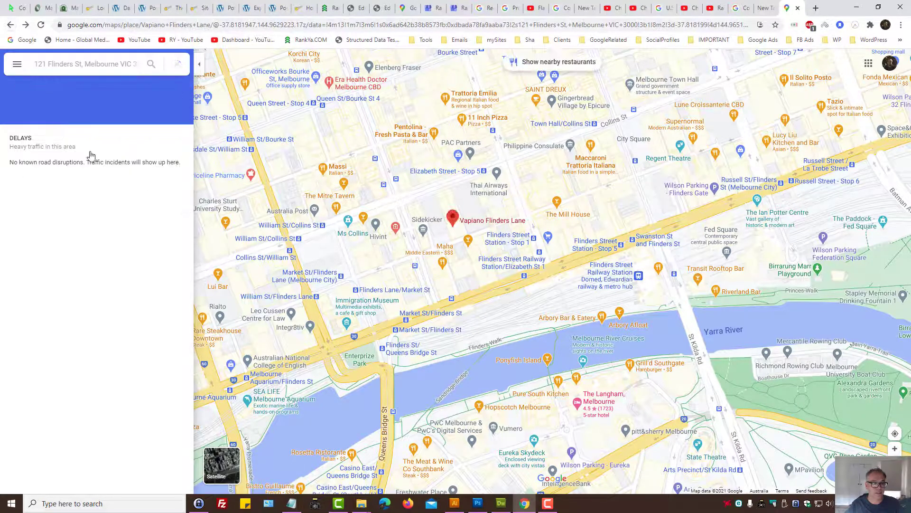
click(166, 248)
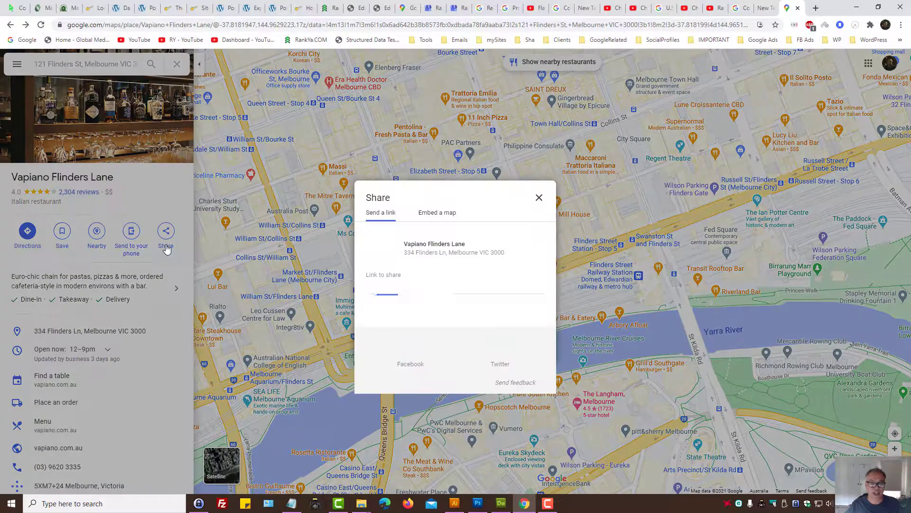
right_click(458, 288)
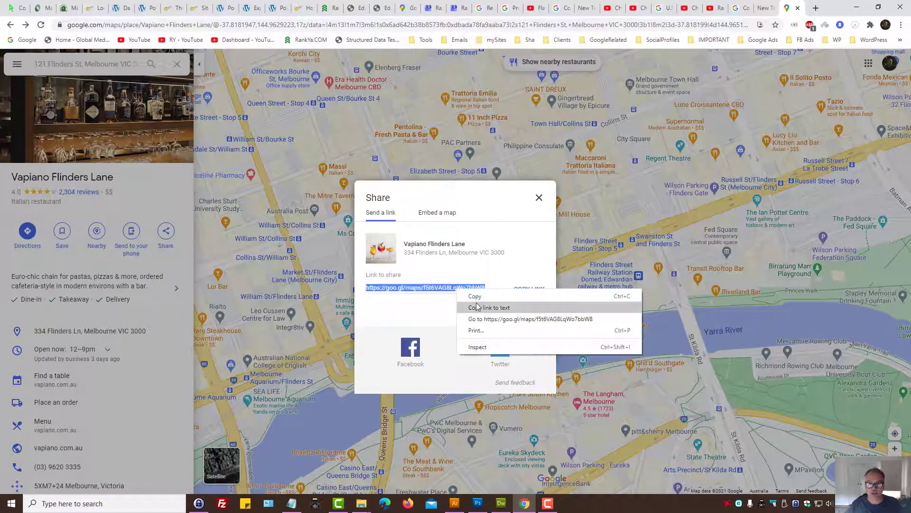
click(474, 298)
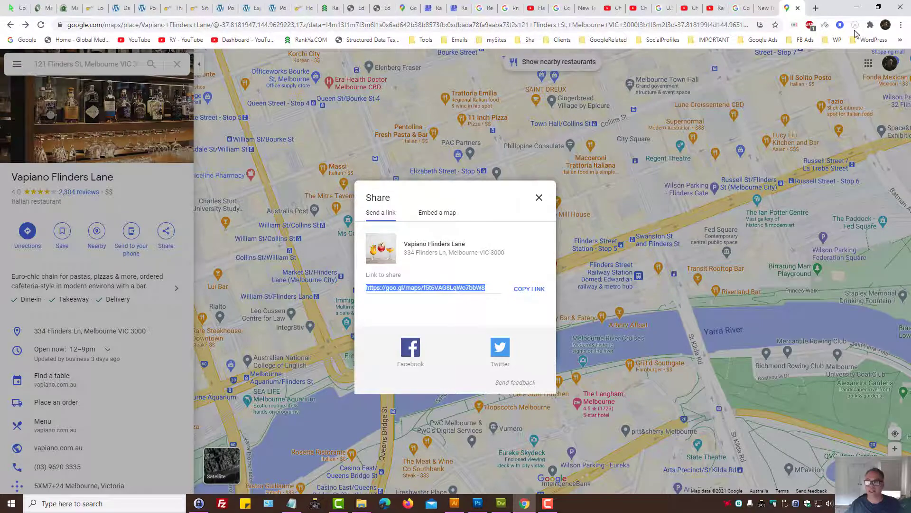
Step: Test the share link in a new tab, then copy Vapiano's short share link again
click(816, 8)
key(ctrl+v)
key(Return)
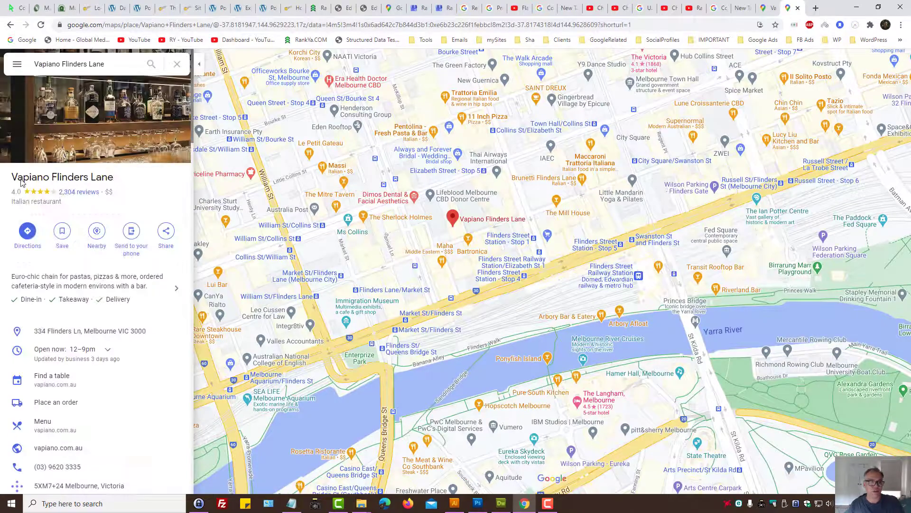
triple_click(38, 181)
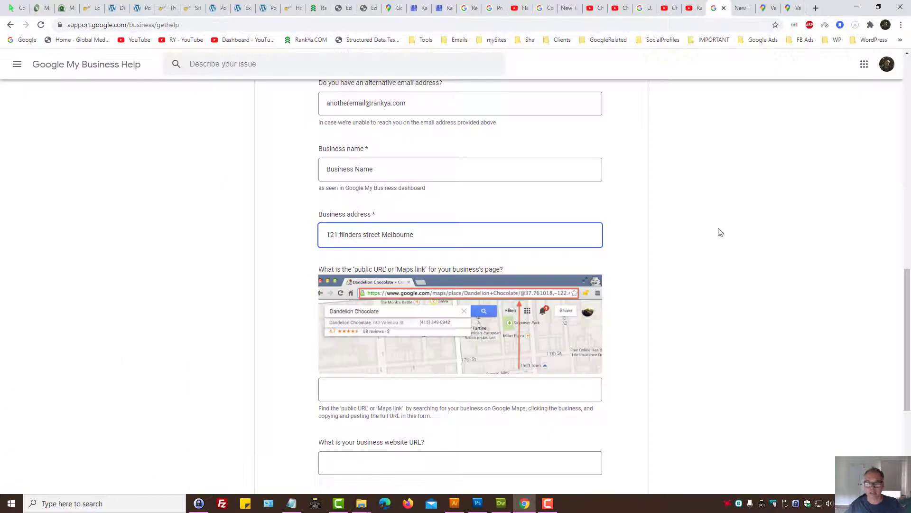
click(370, 390)
click(339, 274)
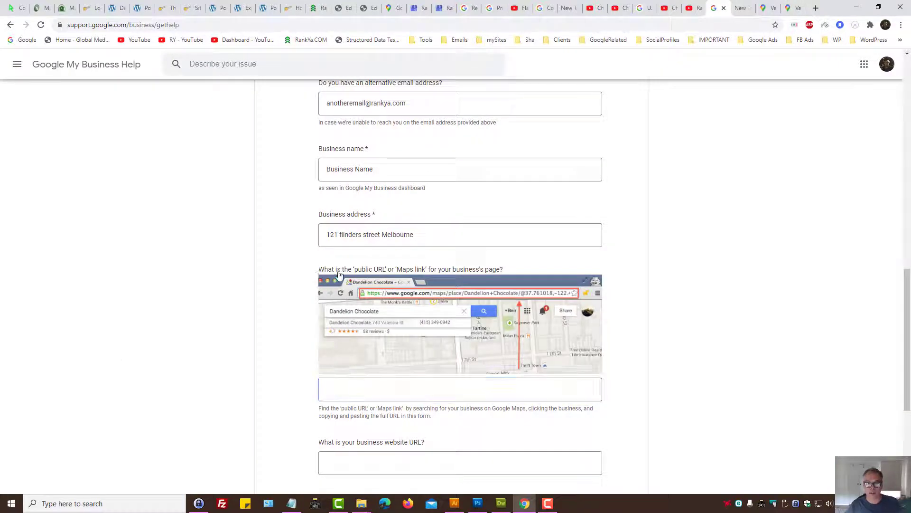
click(793, 6)
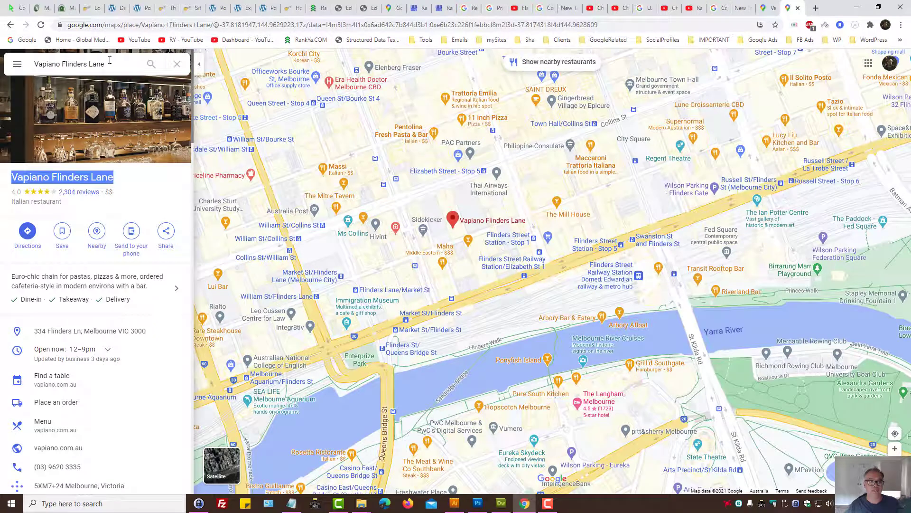
drag(110, 62, 35, 63)
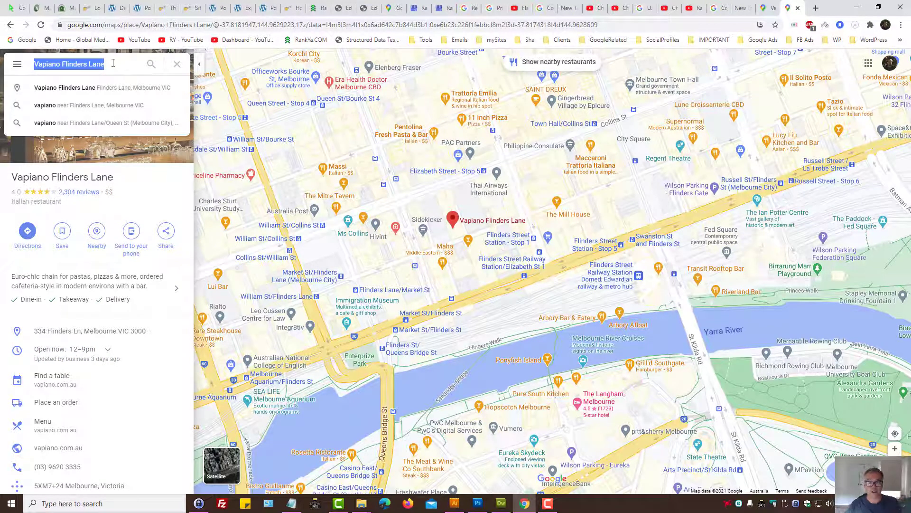
click(168, 239)
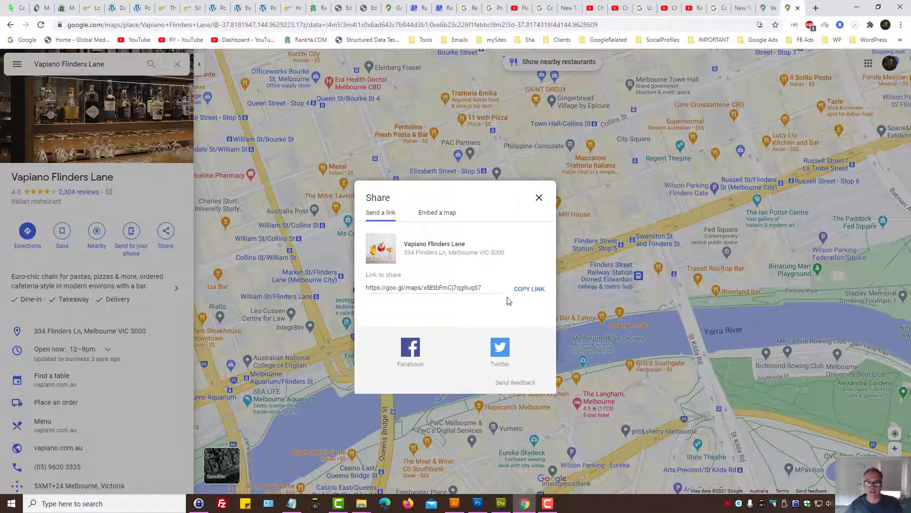
click(526, 290)
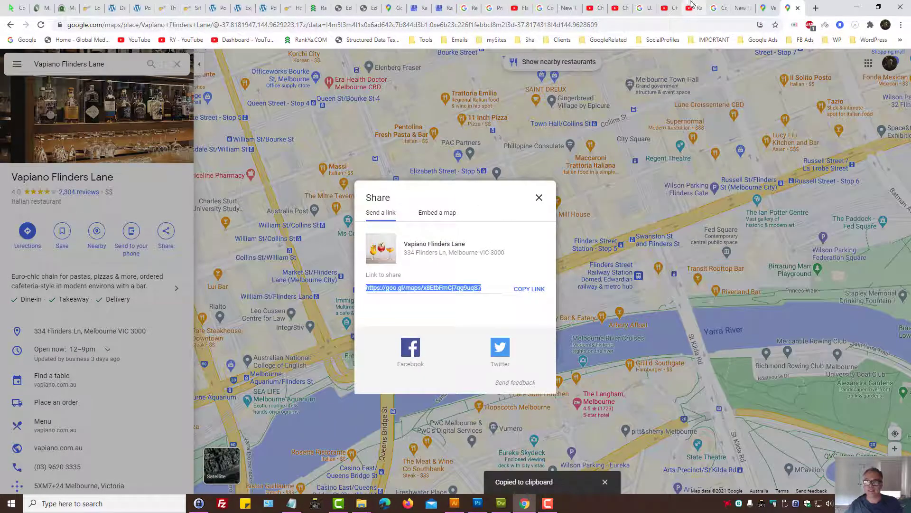
Step: Paste the goo.gl Maps link into the Maps link field and open rankya.com in a new tab
click(719, 8)
click(350, 391)
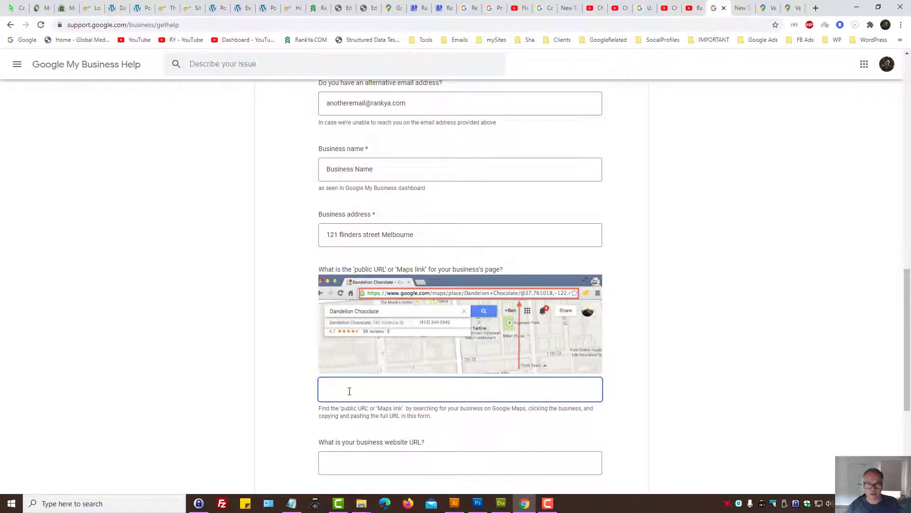
key(ctrl+v)
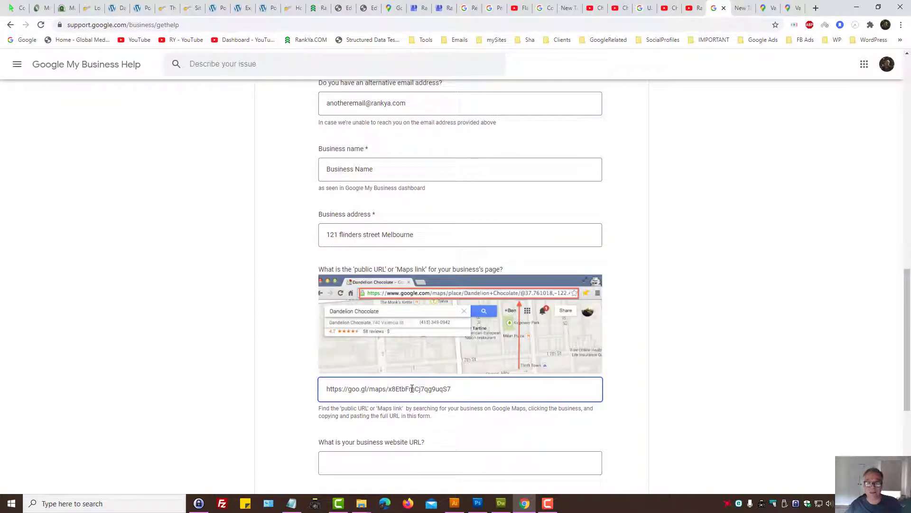
scroll(412, 388, down, 1)
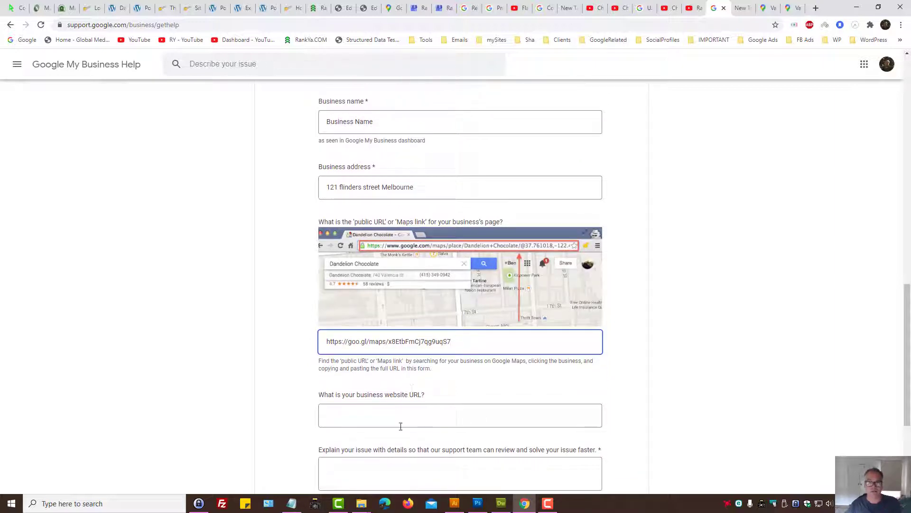
click(371, 419)
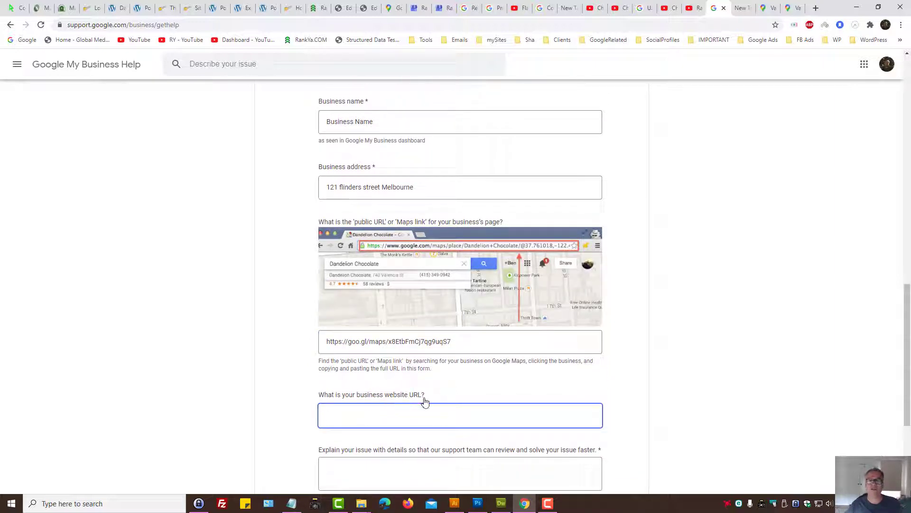
middle_click(311, 39)
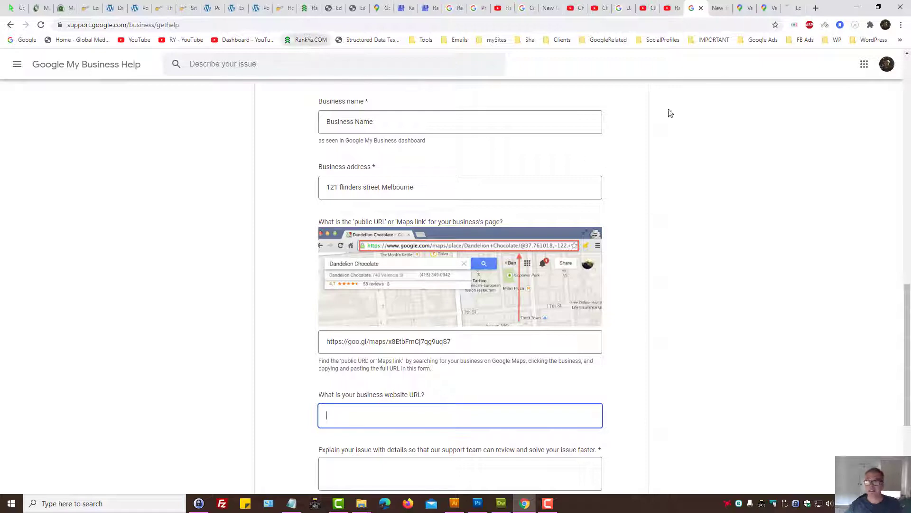
Step: Load rankya.com.au in the new RankYa tab and select the redirected rankya.com address
click(789, 8)
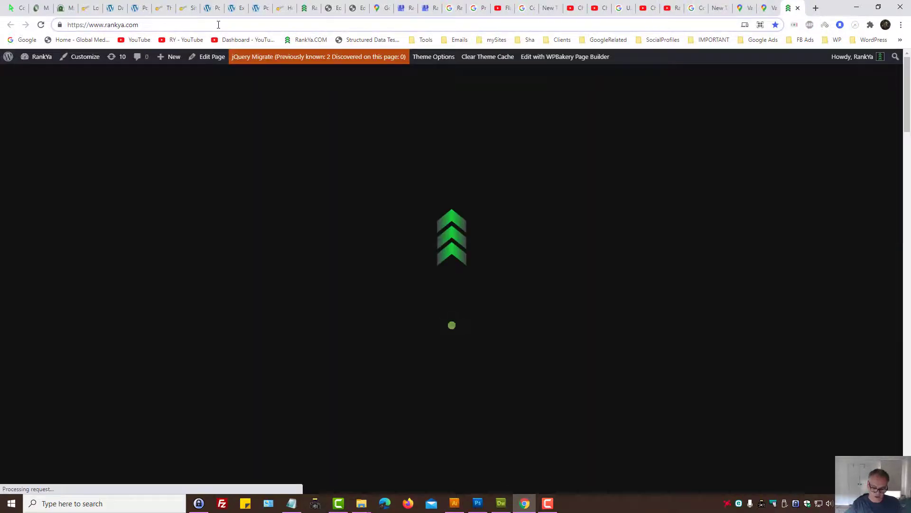
click(218, 25)
text(.au)
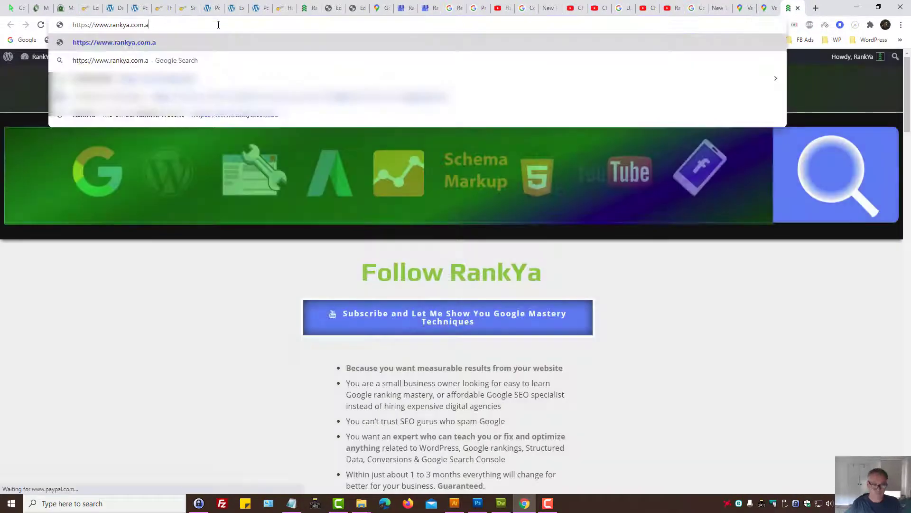
key(Return)
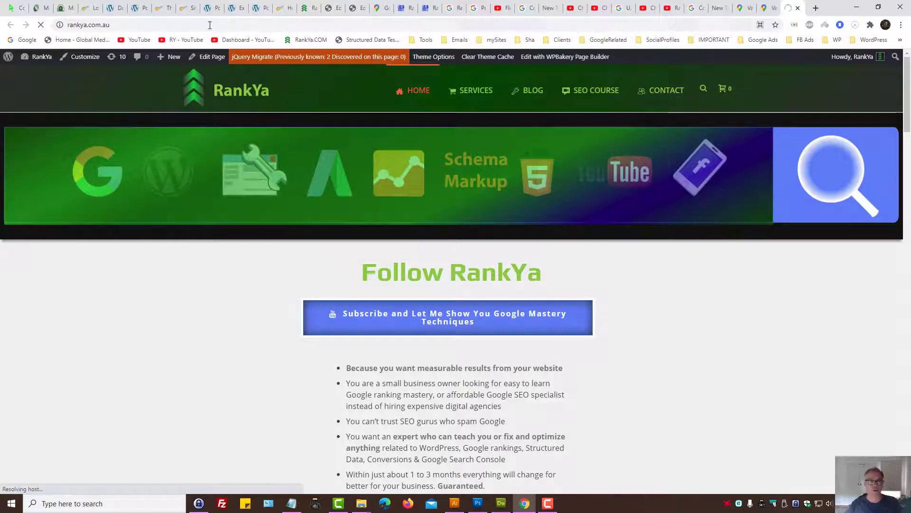
click(120, 24)
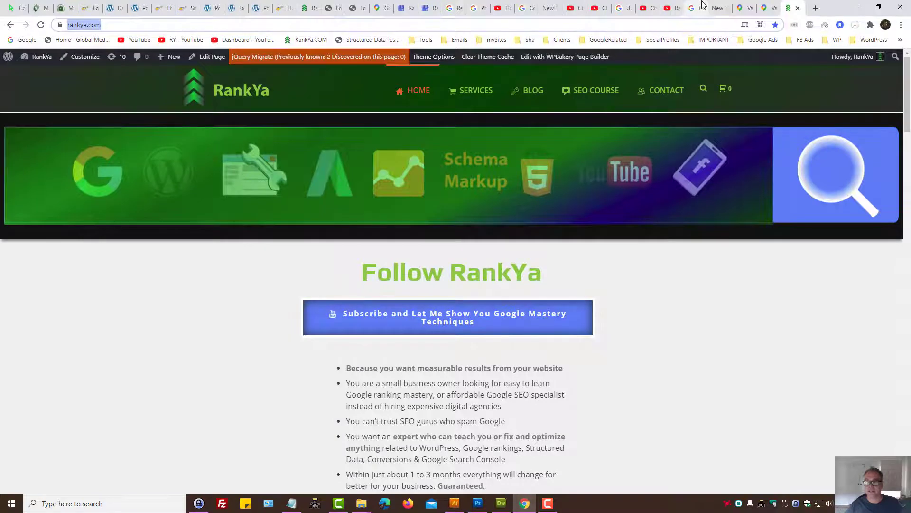
click(703, 6)
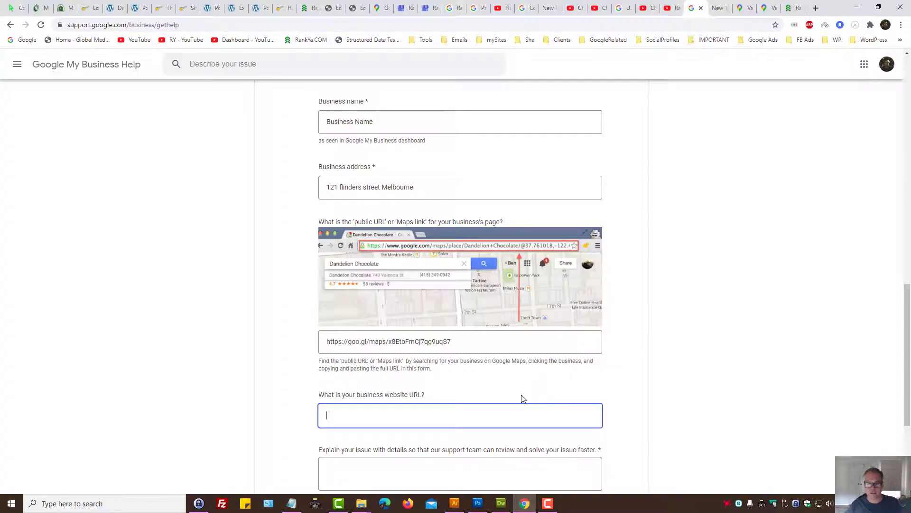
key(ctrl+v)
scroll(472, 404, down, 2)
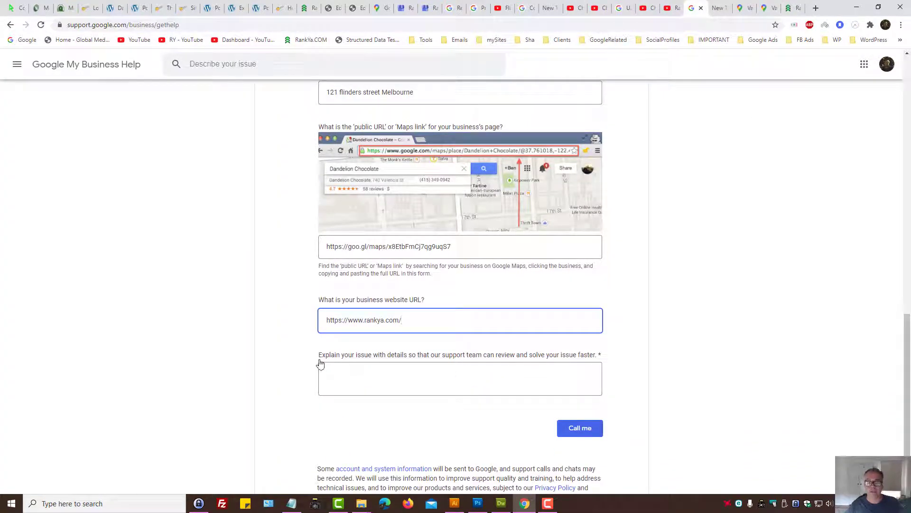
click(315, 360)
click(338, 381)
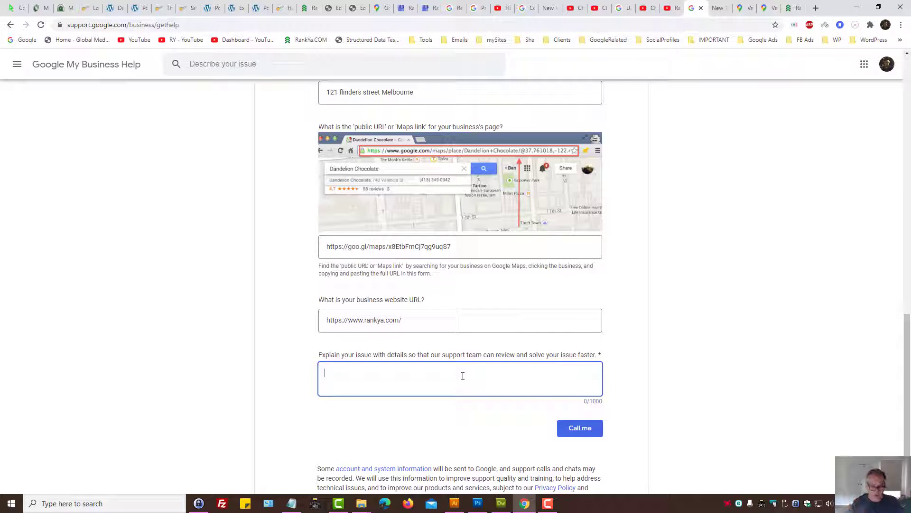
Step: Write 'Moved my business to a new location but Google Maps is still showing the old address' as the issue
text(Moved m)
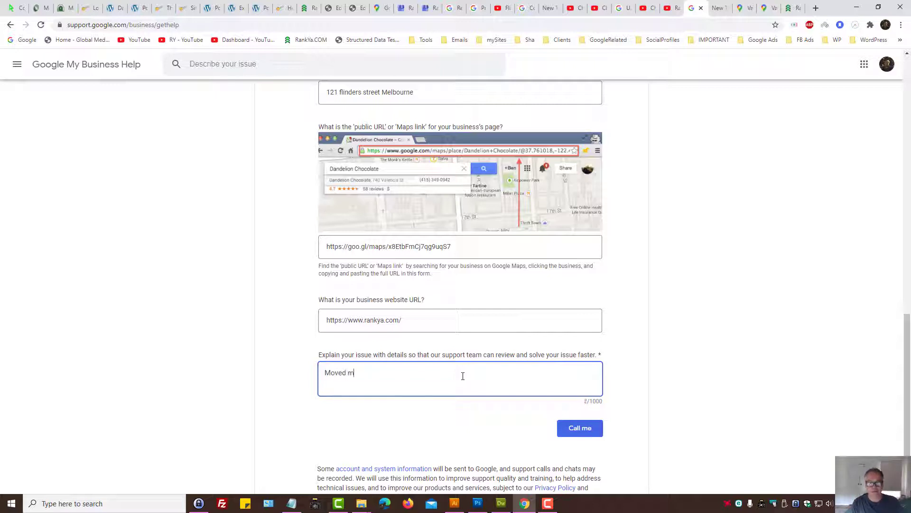
text(y business to a new location but Goo)
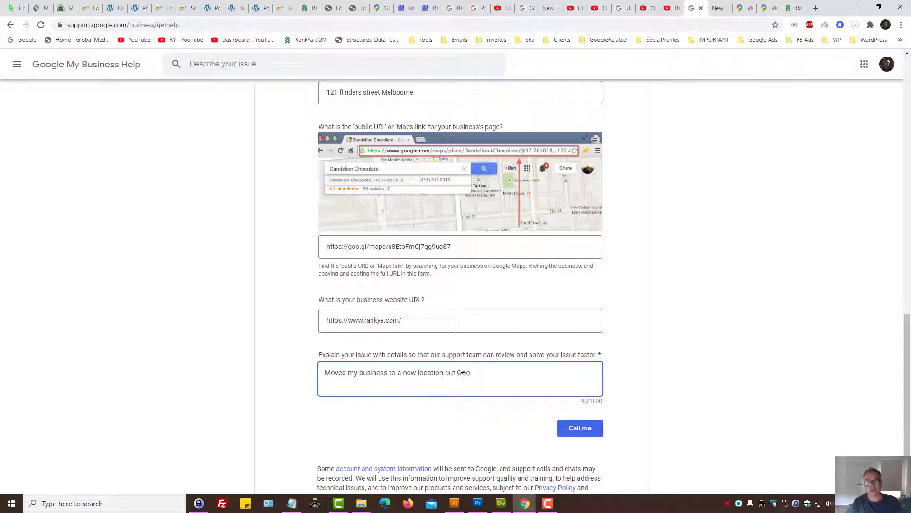
text(gle Maps is still showing the old address)
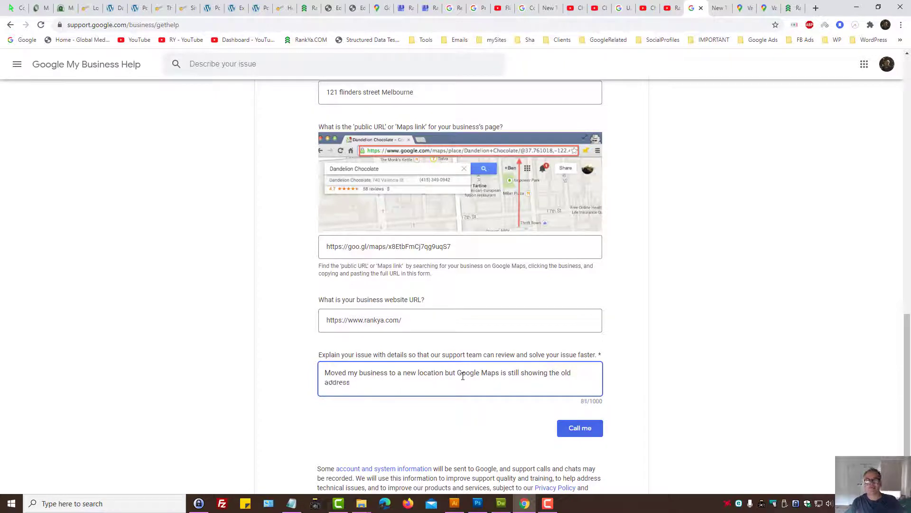
drag(351, 382, 291, 372)
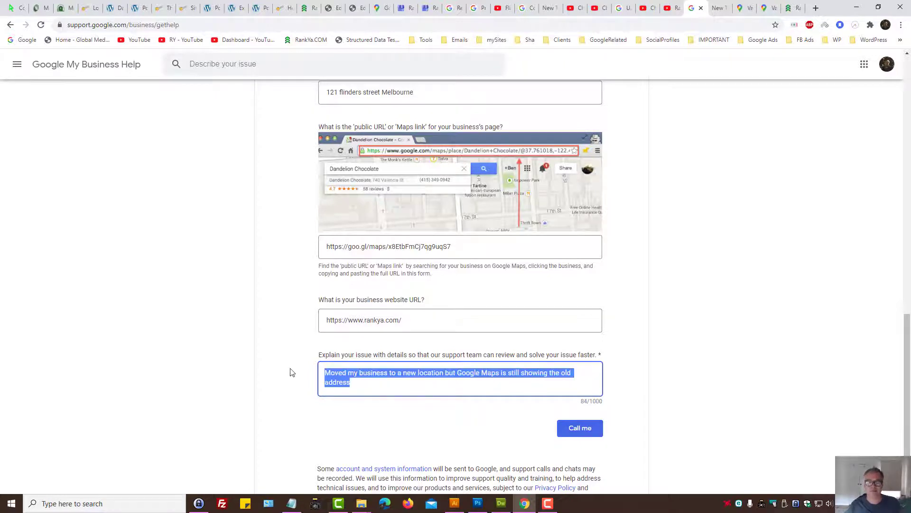
click(337, 375)
scroll(503, 366, up, 3)
scroll(507, 375, down, 3)
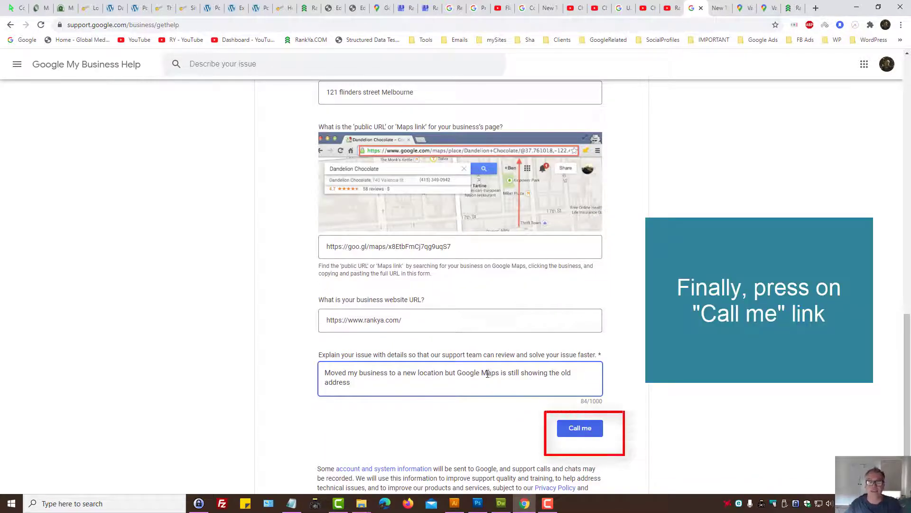
Step: Review the completed call form, then switch over to the RankYa YouTube channel tab
scroll(488, 374, up, 15)
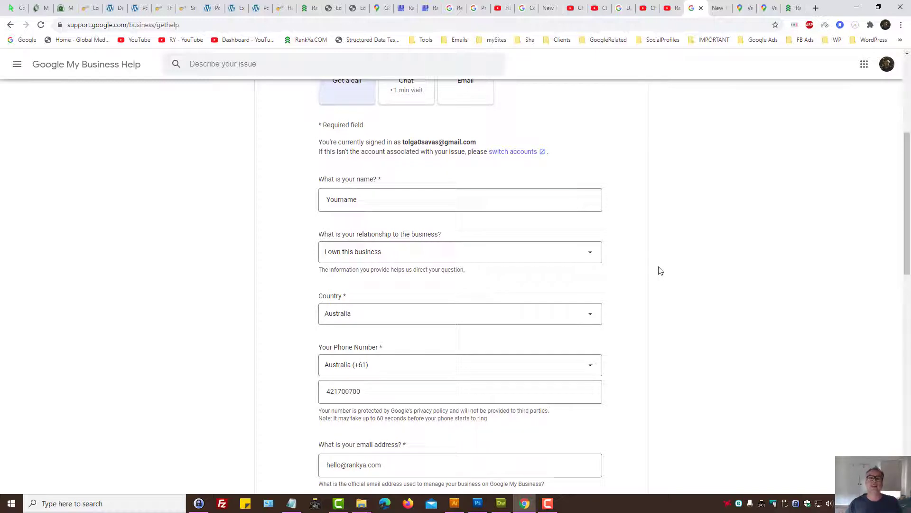
scroll(658, 271, up, 5)
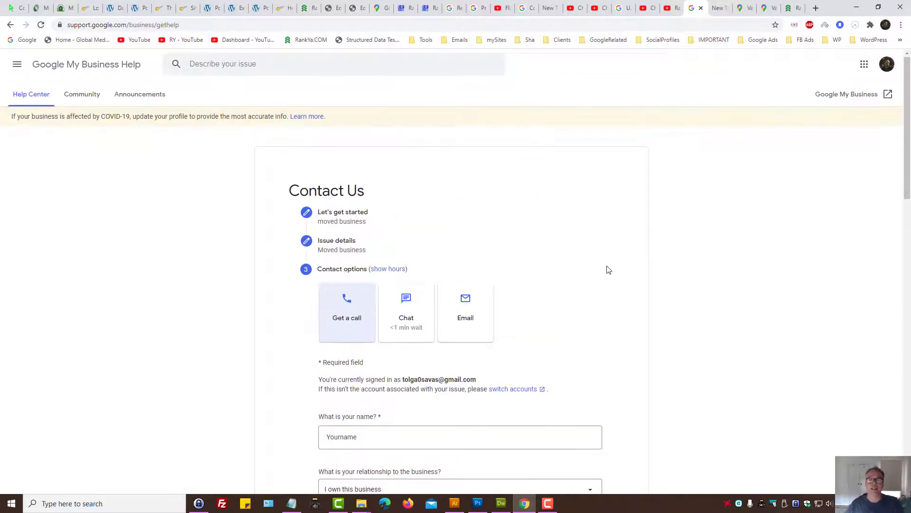
scroll(606, 270, down, 8)
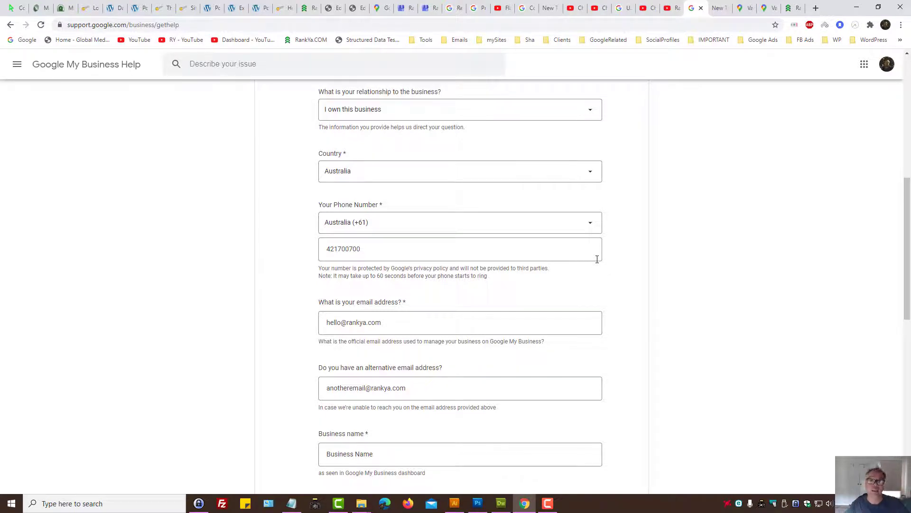
scroll(669, 262, up, 8)
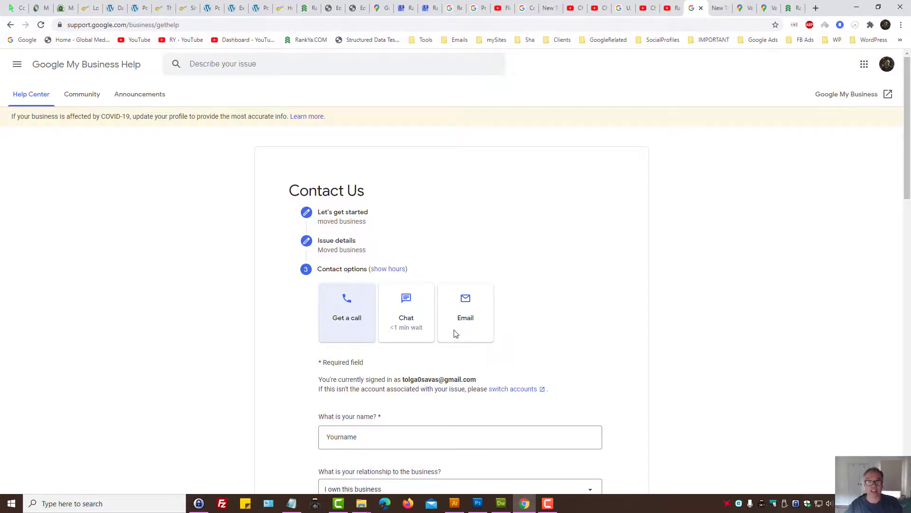
key(ctrl+shift+Tab)
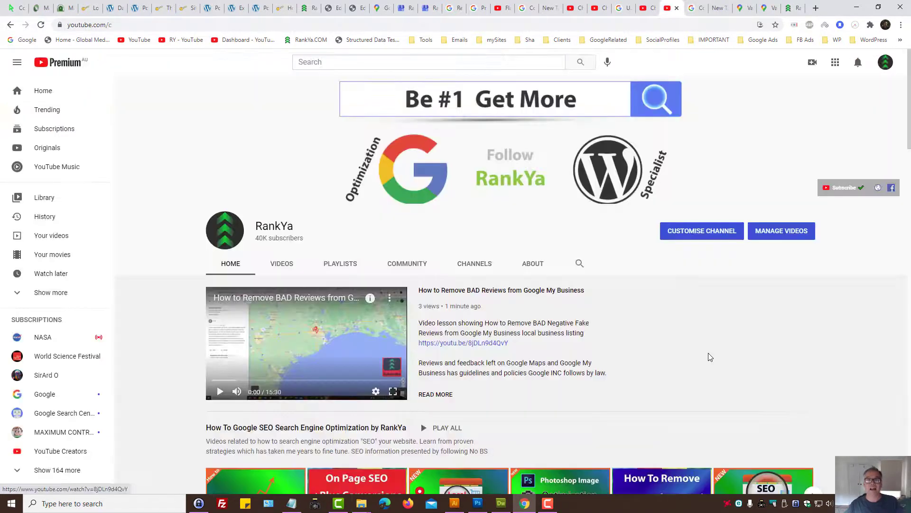